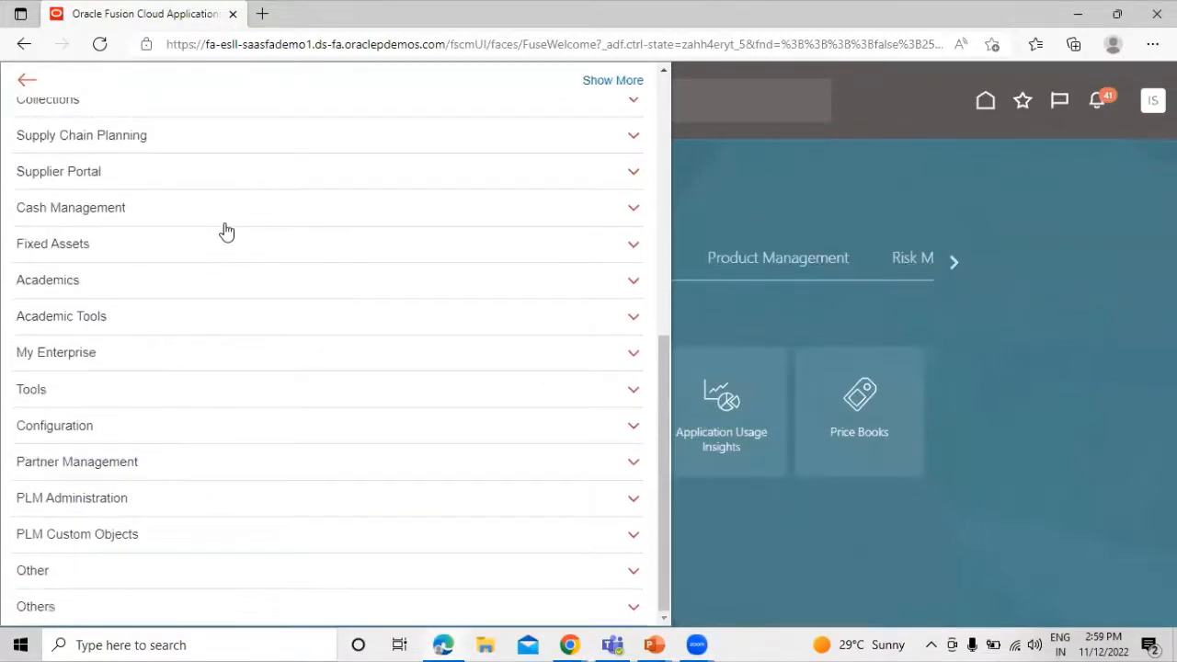
Open Work Execution under Supply Chain Execution and try to change the manufacturing organization
{"action": "scroll", "coordinate": [227, 230], "scroll_direction": "up", "scroll_amount": 2}
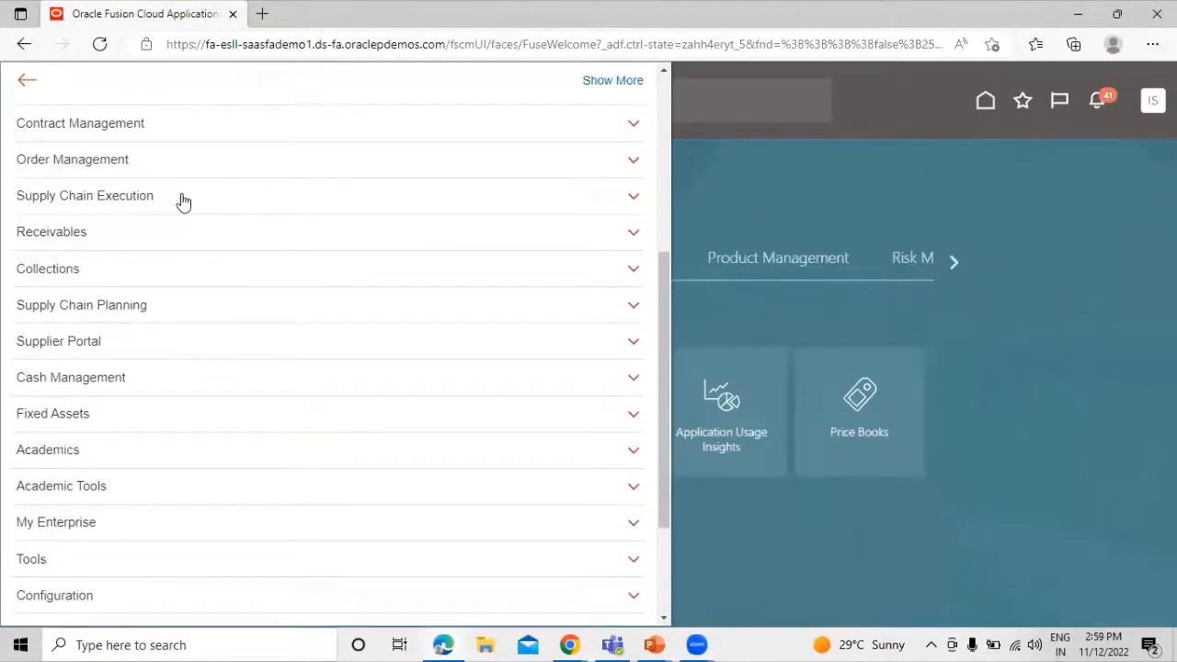
{"action": "scroll", "coordinate": [188, 202], "scroll_direction": "up", "scroll_amount": 1}
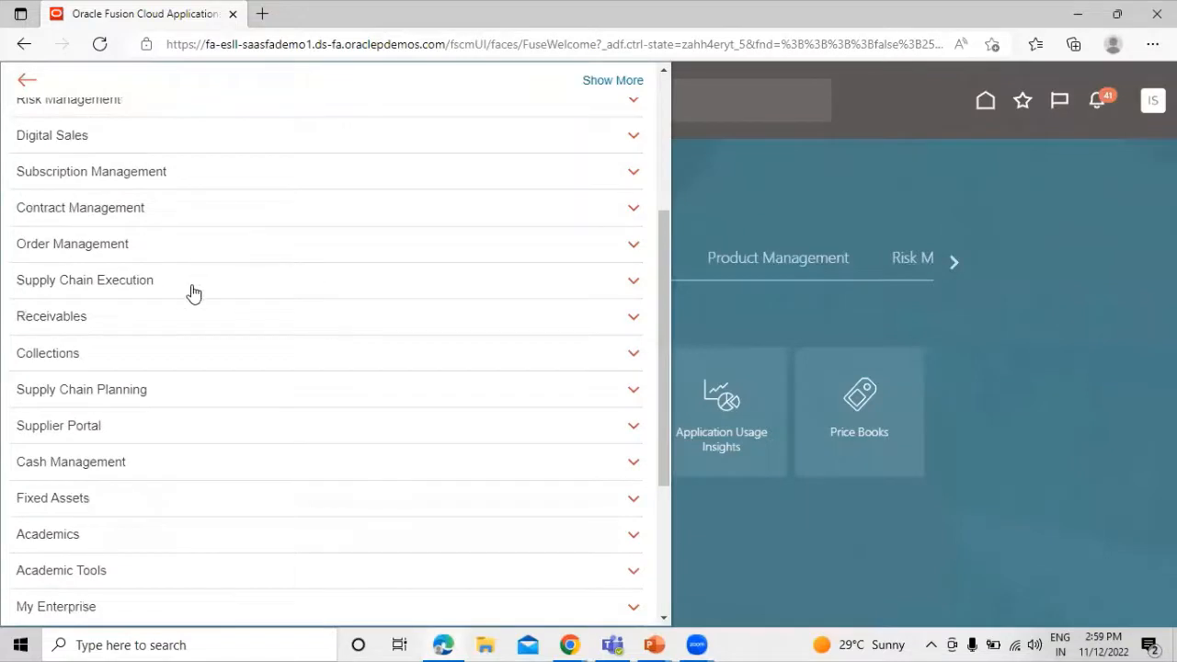
{"action": "left_click", "coordinate": [190, 291]}
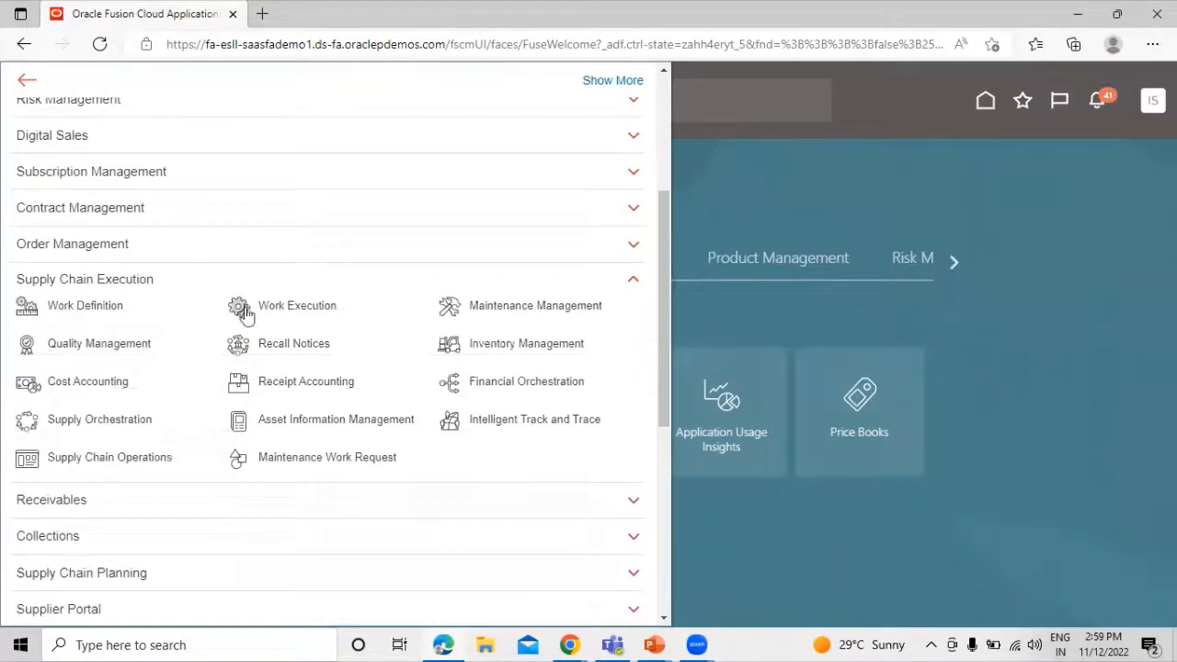
{"action": "left_click", "coordinate": [297, 306]}
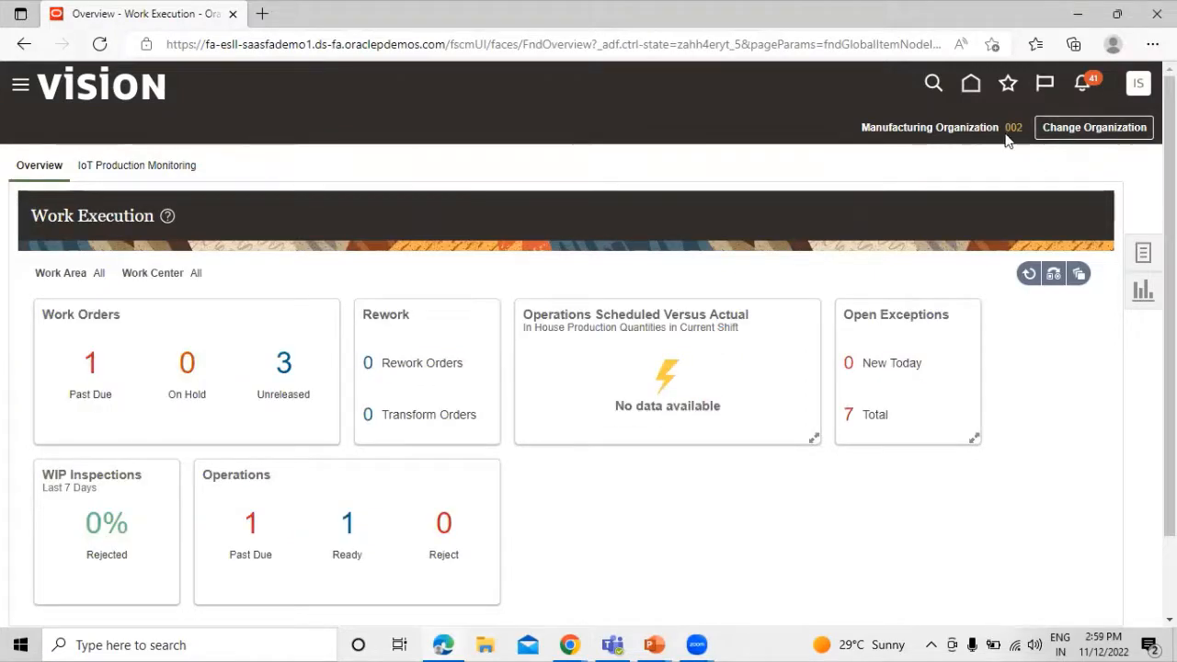
{"action": "left_click", "coordinate": [1114, 129]}
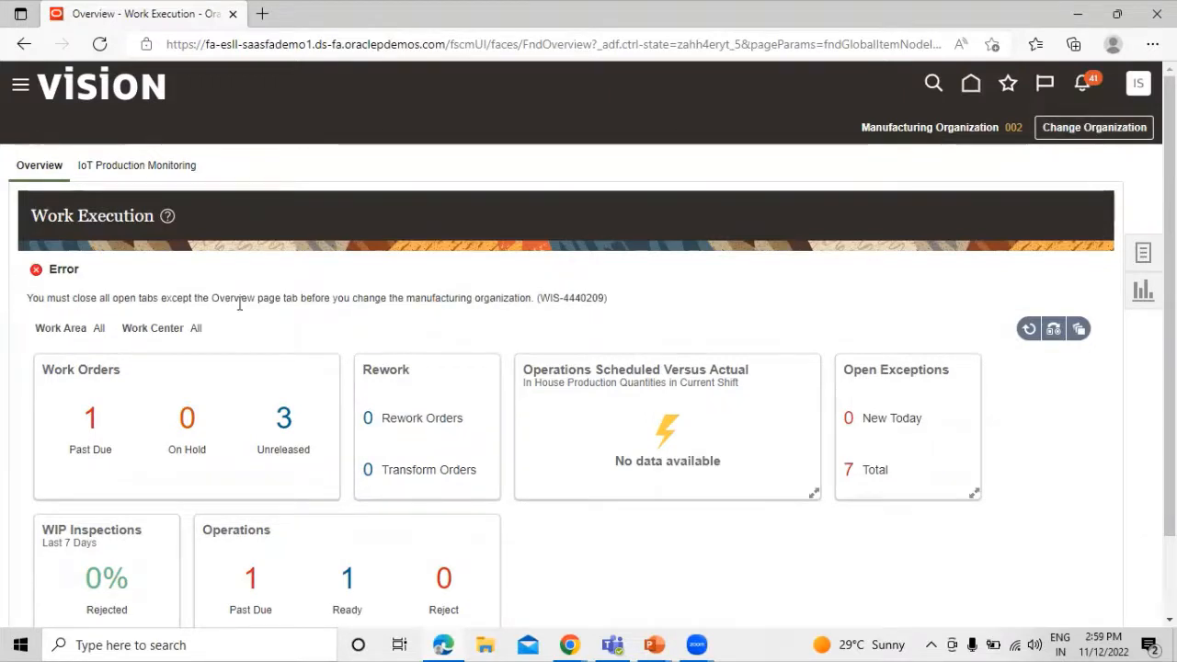
Open Work Definition under Supply Chain Execution and change the manufacturing organization to 430
{"action": "left_click", "coordinate": [19, 87]}
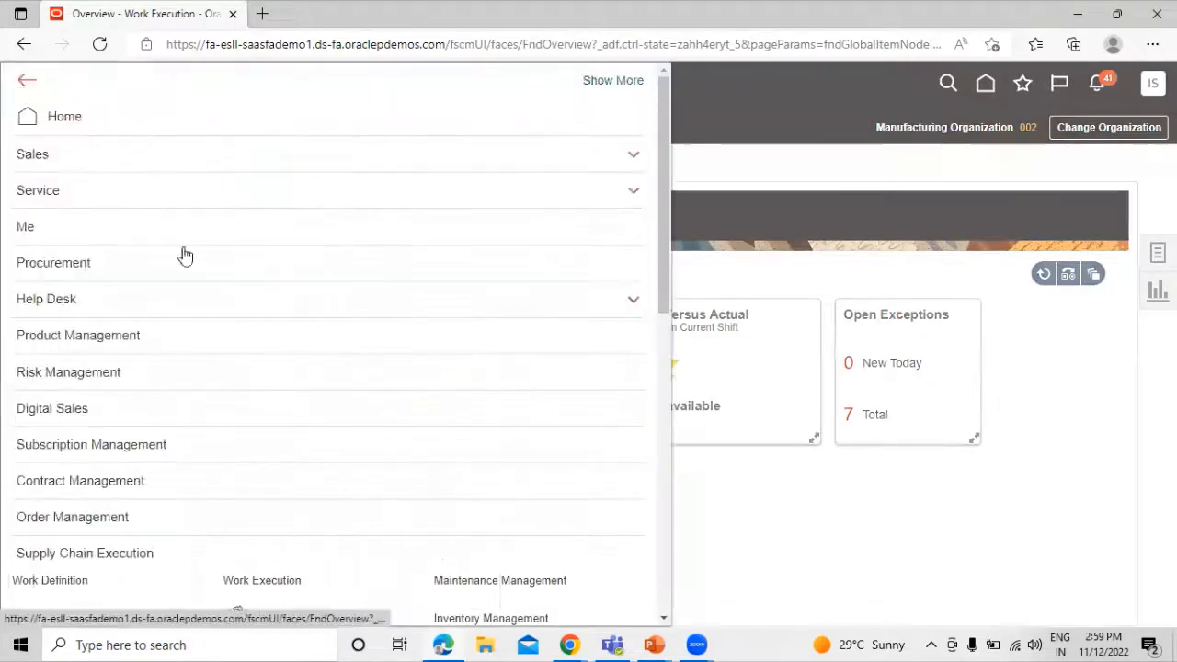
{"action": "scroll", "coordinate": [221, 267], "scroll_direction": "down", "scroll_amount": 3}
{"action": "left_click", "coordinate": [89, 329]}
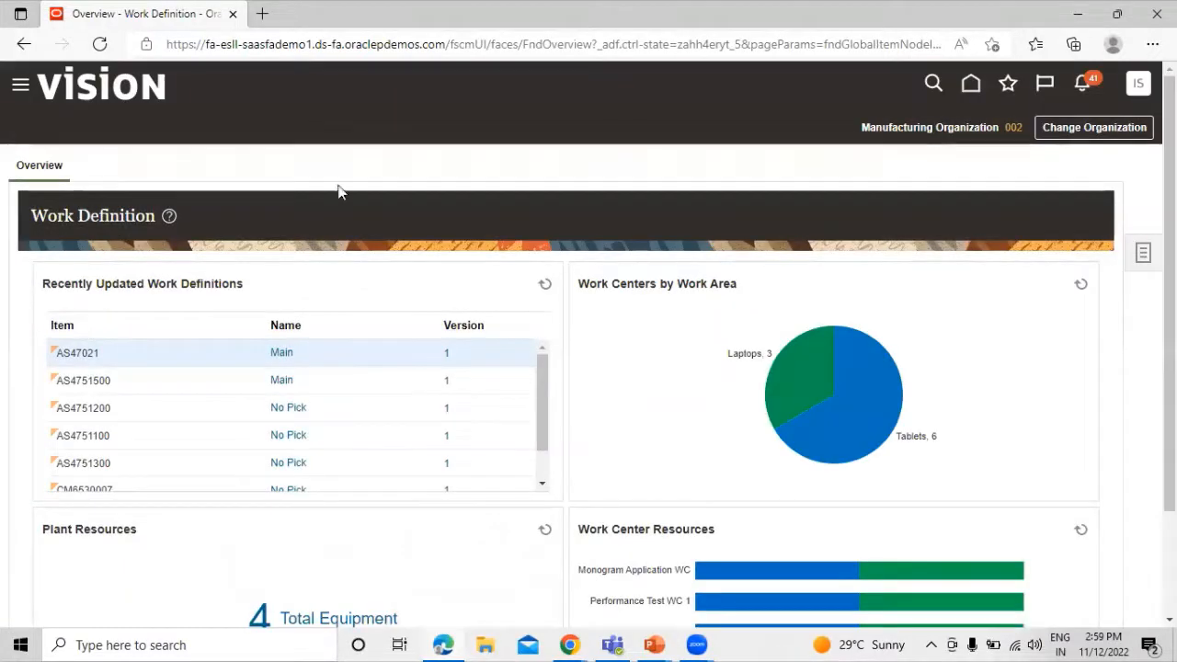
{"action": "left_click", "coordinate": [1076, 129]}
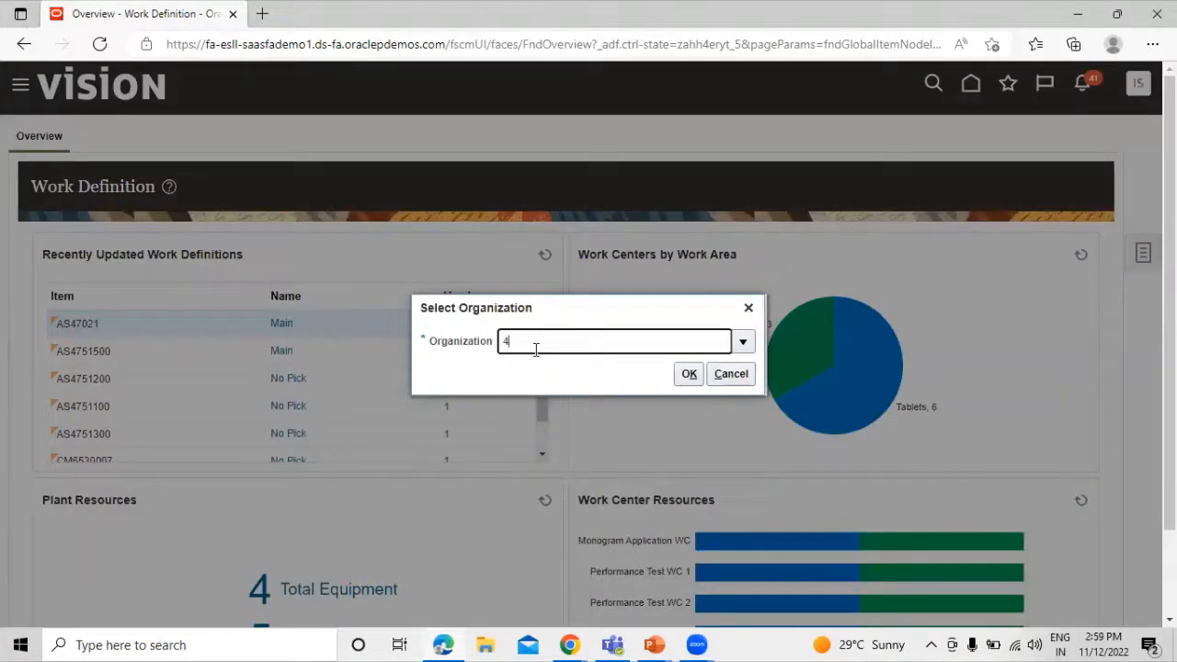
{"action": "left_click", "coordinate": [688, 373]}
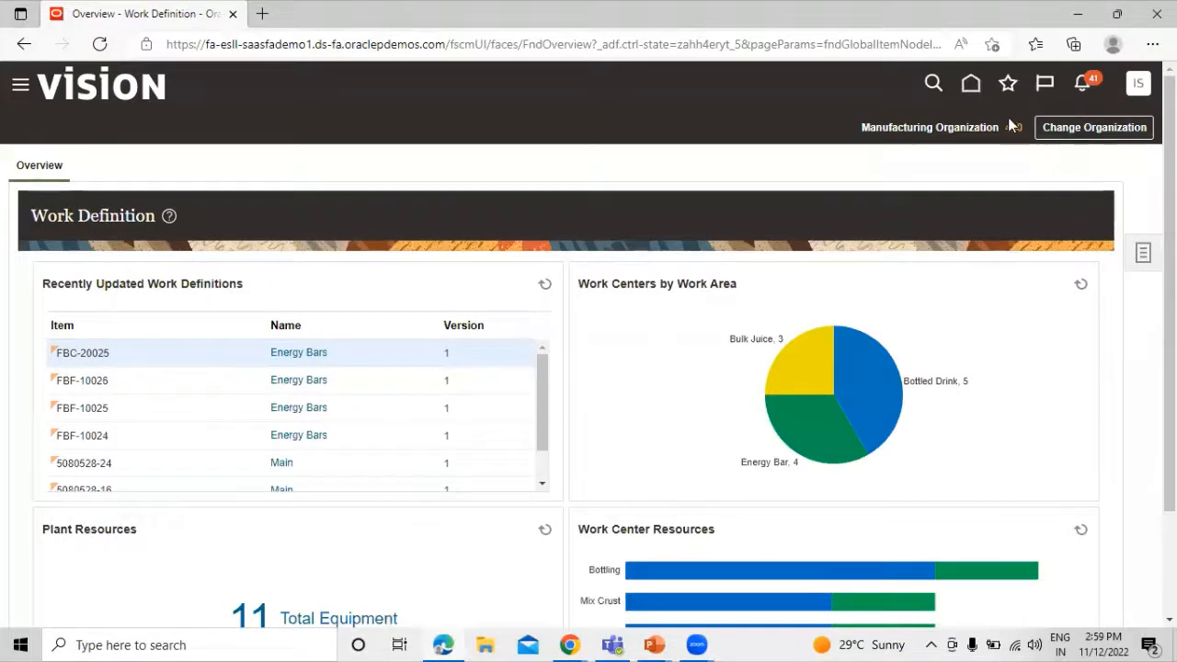
Return to Work Execution under Supply Chain Execution and open its Manage Work Orders task
{"action": "left_click", "coordinate": [19, 84]}
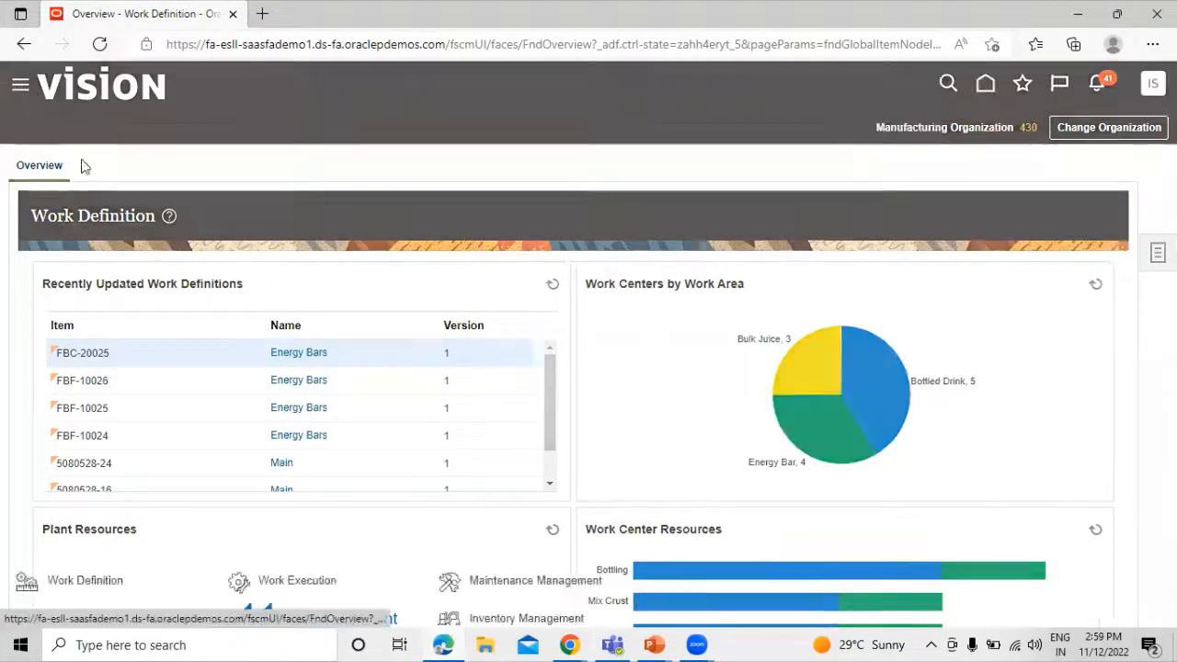
{"action": "scroll", "coordinate": [148, 317], "scroll_direction": "down", "scroll_amount": 3}
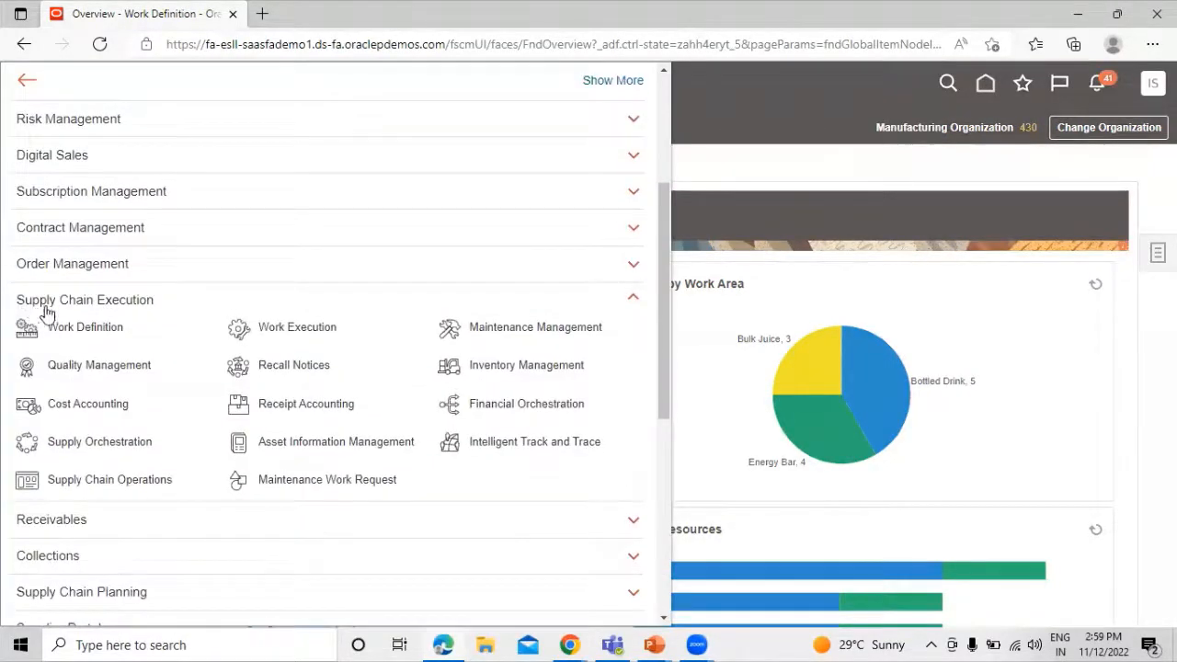
{"action": "left_click", "coordinate": [278, 332]}
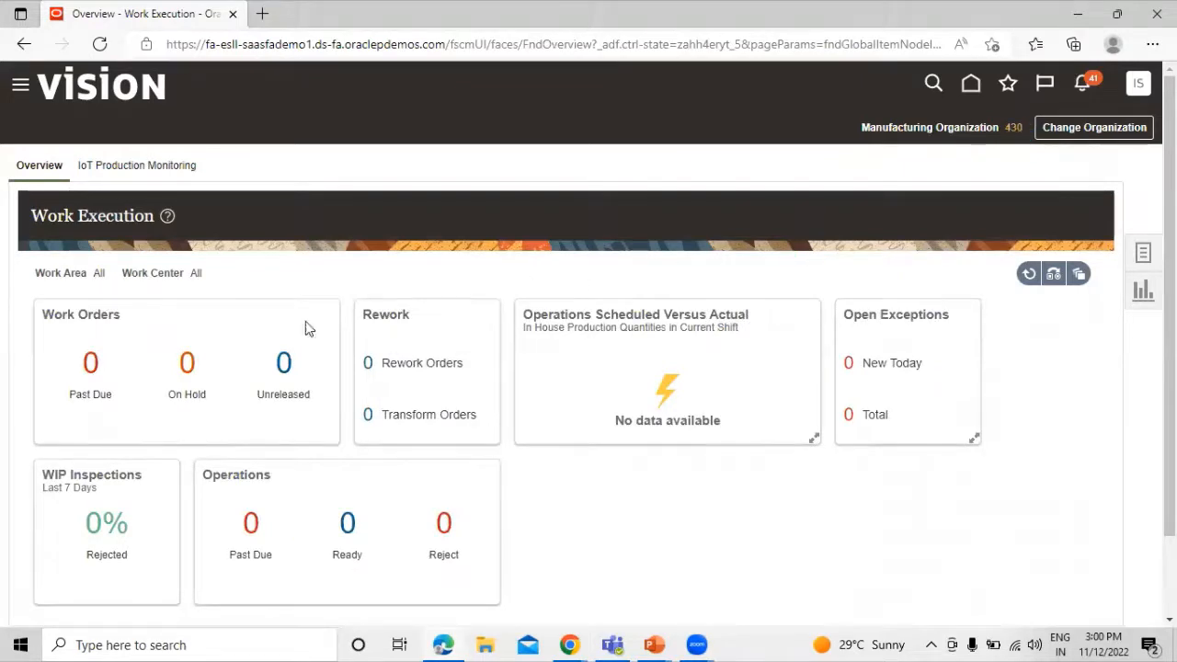
{"action": "left_click", "coordinate": [1143, 256]}
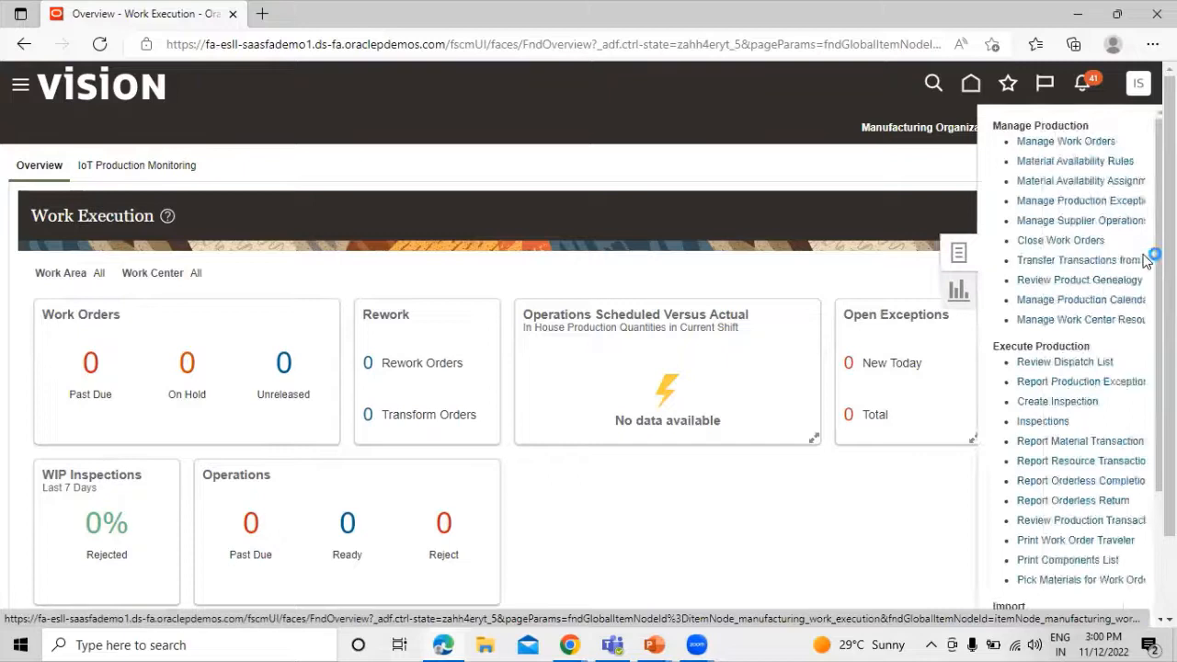
{"action": "left_click", "coordinate": [1059, 142]}
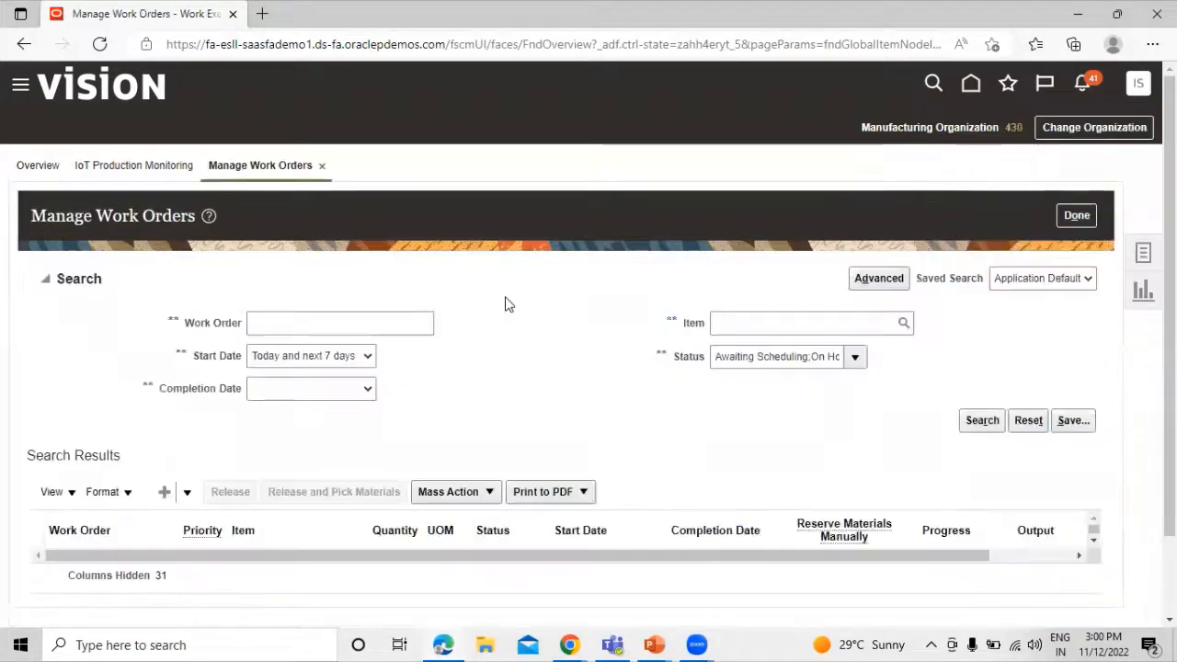
Start creating a standard work order, keeping Process name as the creation basis
{"action": "scroll", "coordinate": [450, 312], "scroll_direction": "down", "scroll_amount": 2}
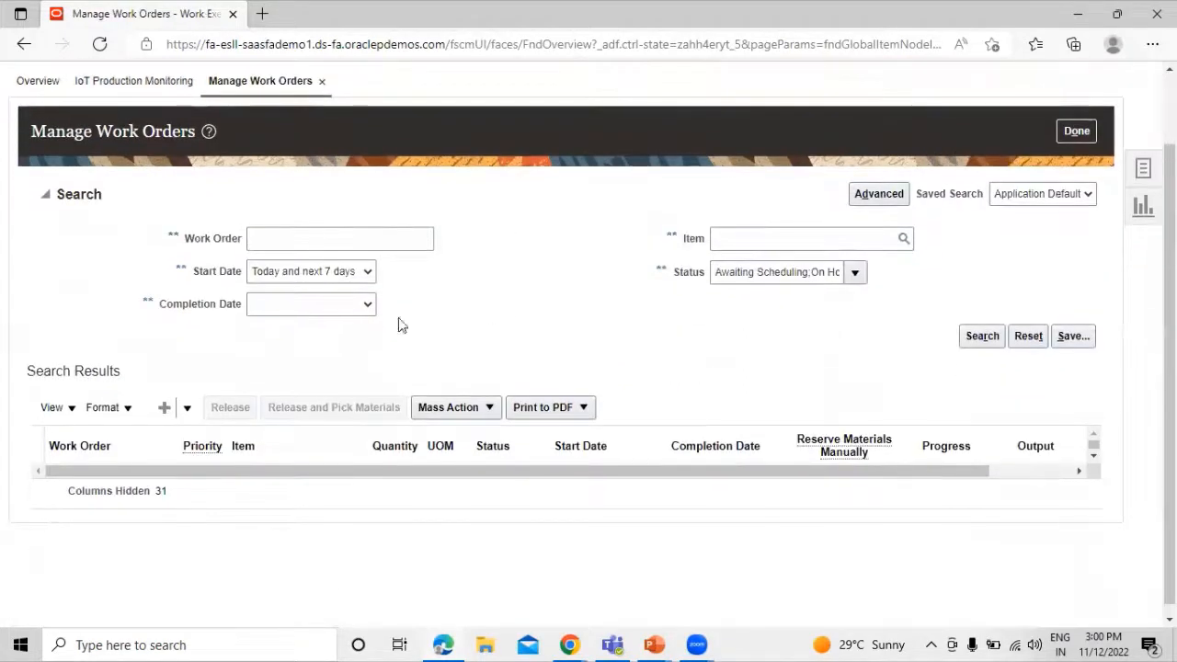
{"action": "left_click", "coordinate": [187, 410]}
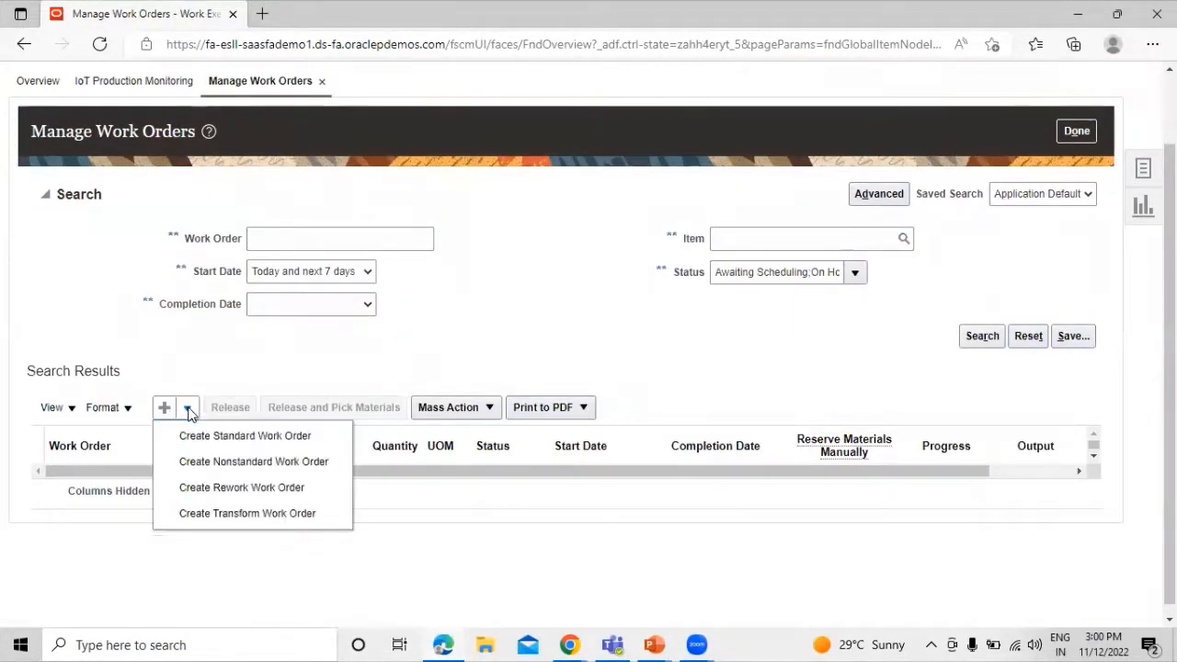
{"action": "left_click", "coordinate": [193, 435]}
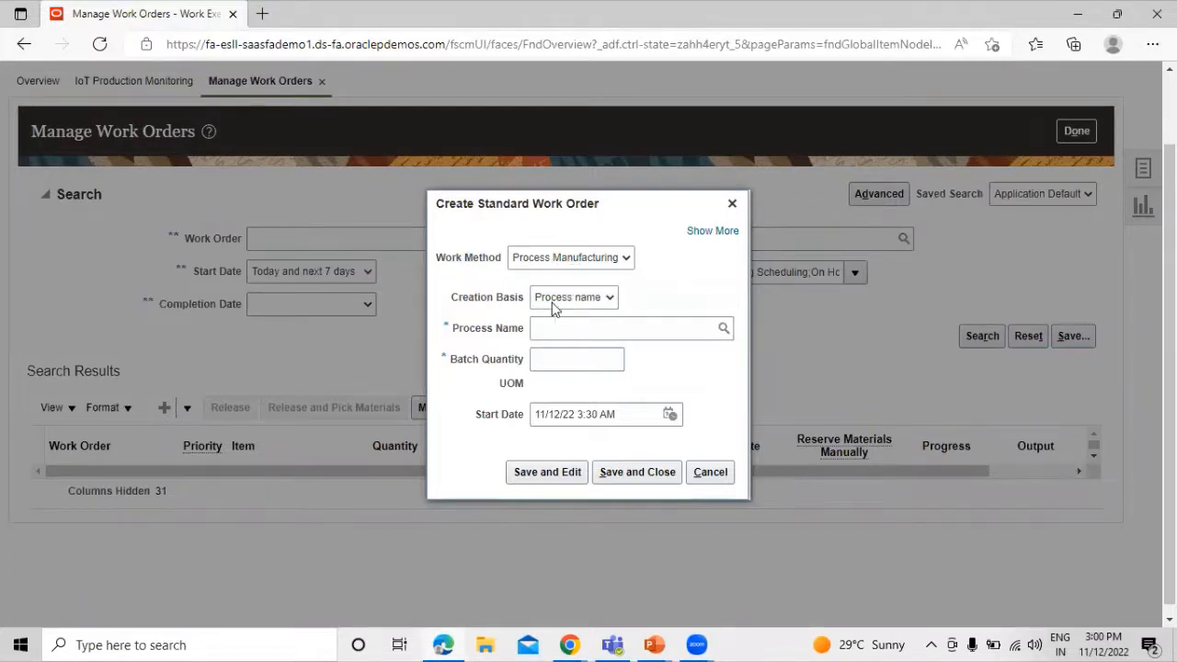
{"action": "left_click", "coordinate": [610, 297]}
{"action": "left_click", "coordinate": [614, 304]}
{"action": "left_click", "coordinate": [614, 304]}
{"action": "left_click", "coordinate": [634, 303]}
Search the process names for "juice", choose Juice from Concentrate - Line 1, and save the work order for editing
{"action": "left_click", "coordinate": [723, 330]}
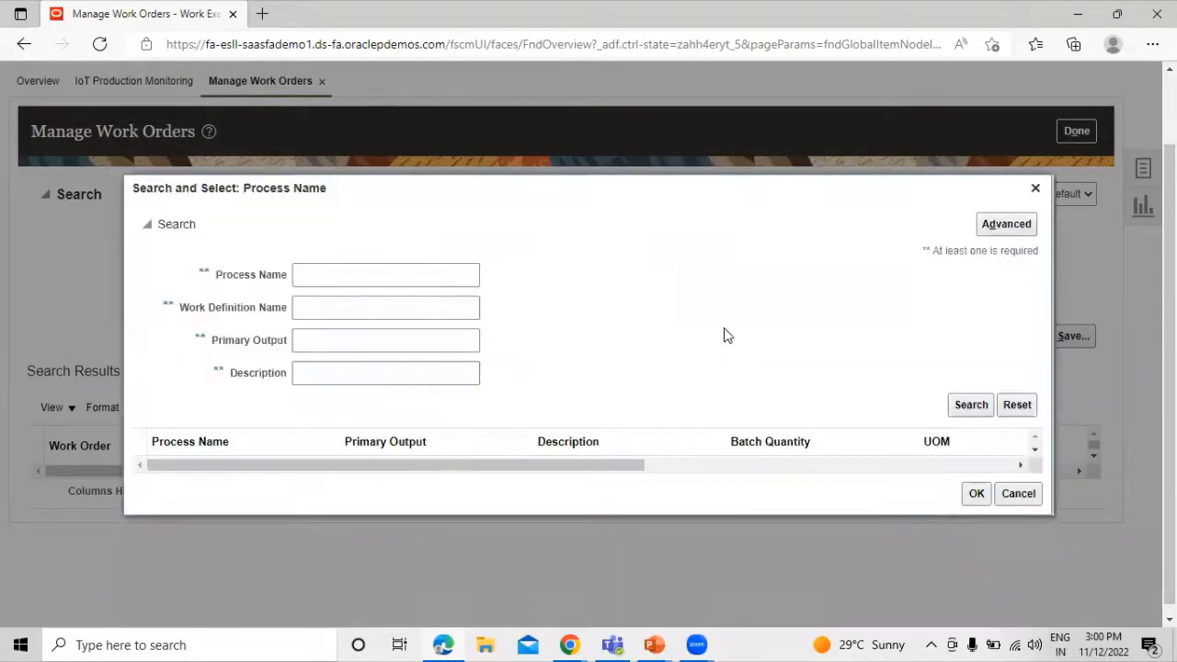
{"action": "left_click", "coordinate": [325, 277]}
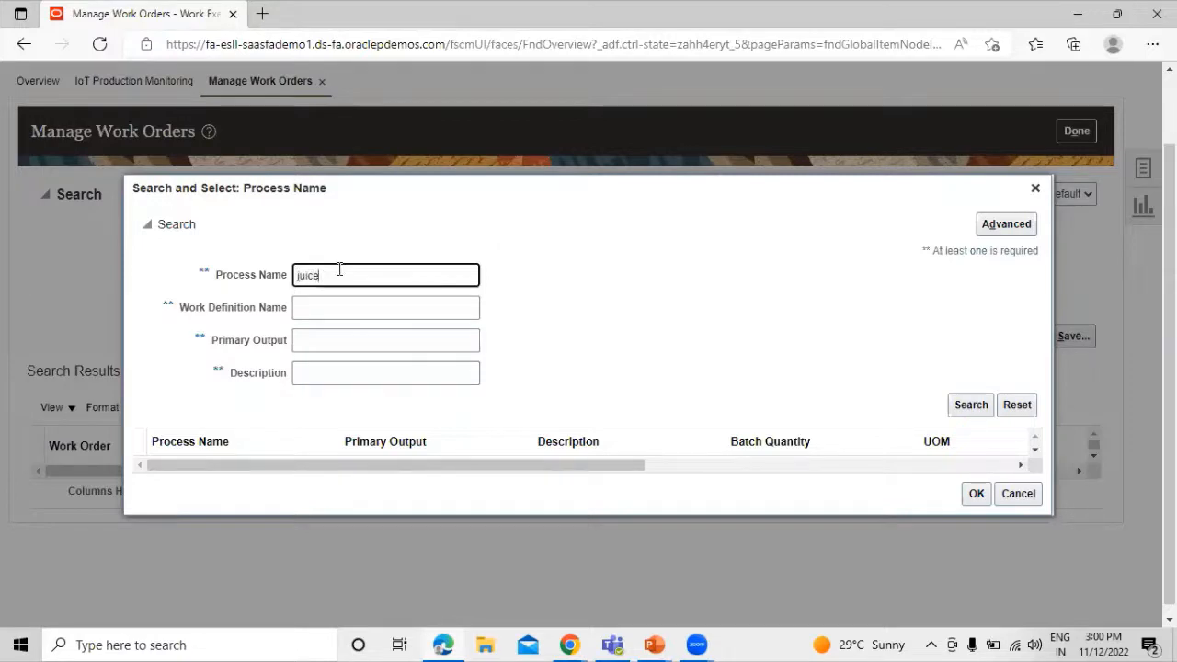
{"action": "left_click", "coordinate": [956, 407]}
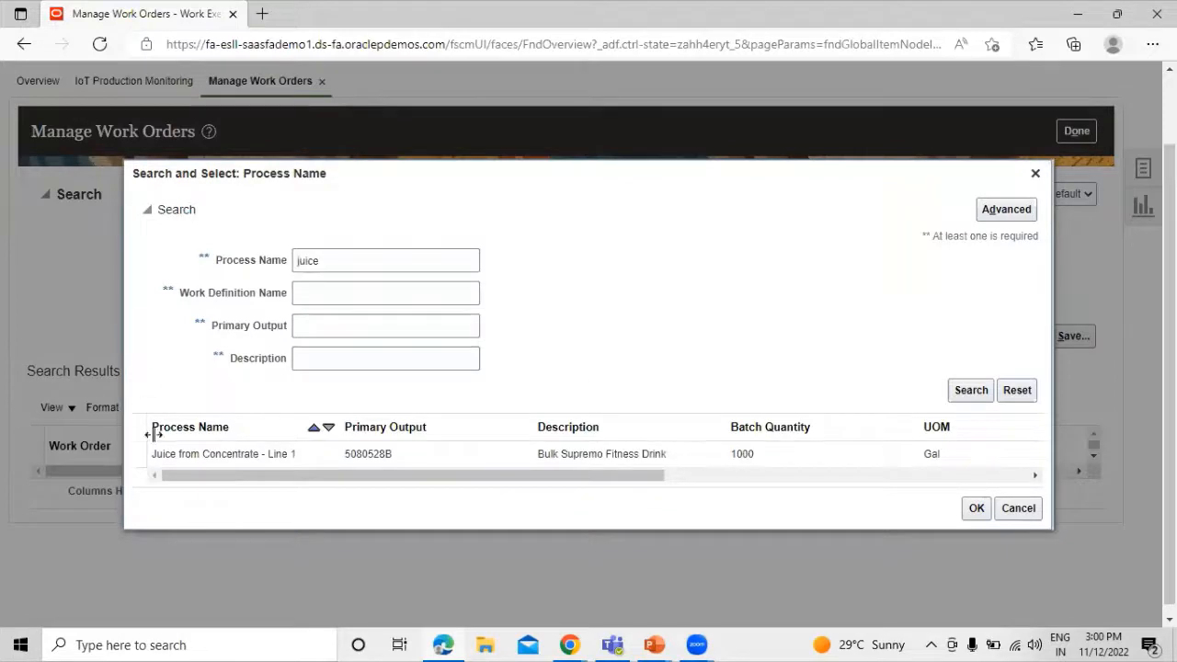
{"action": "left_click", "coordinate": [306, 457]}
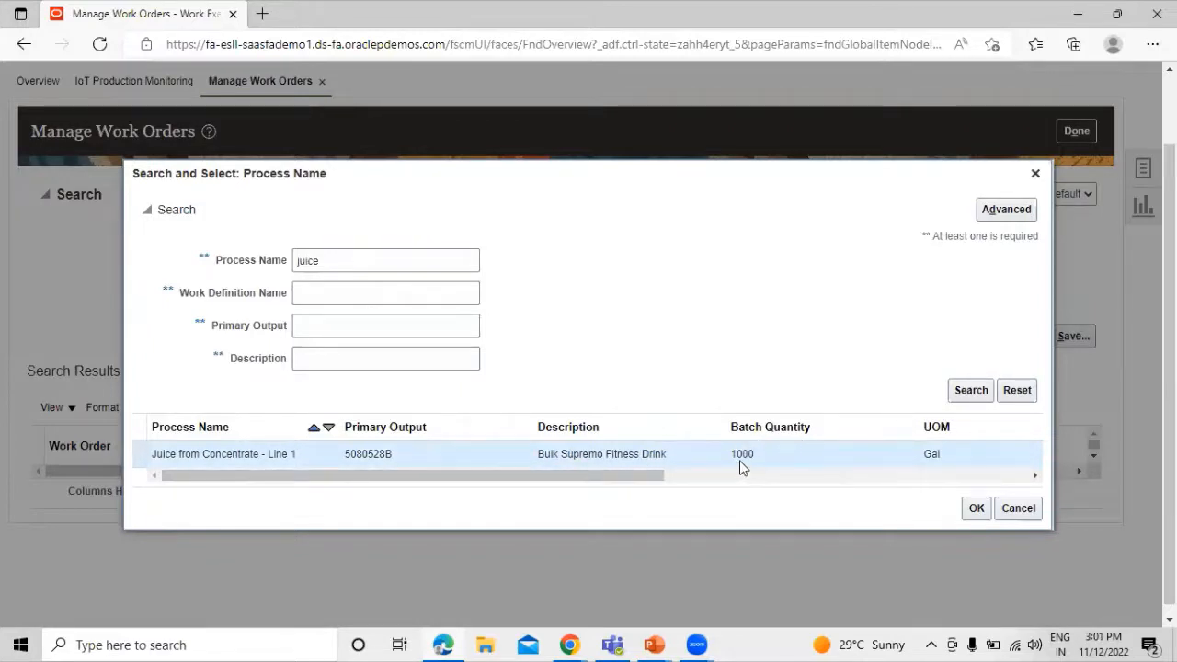
{"action": "left_click", "coordinate": [973, 508]}
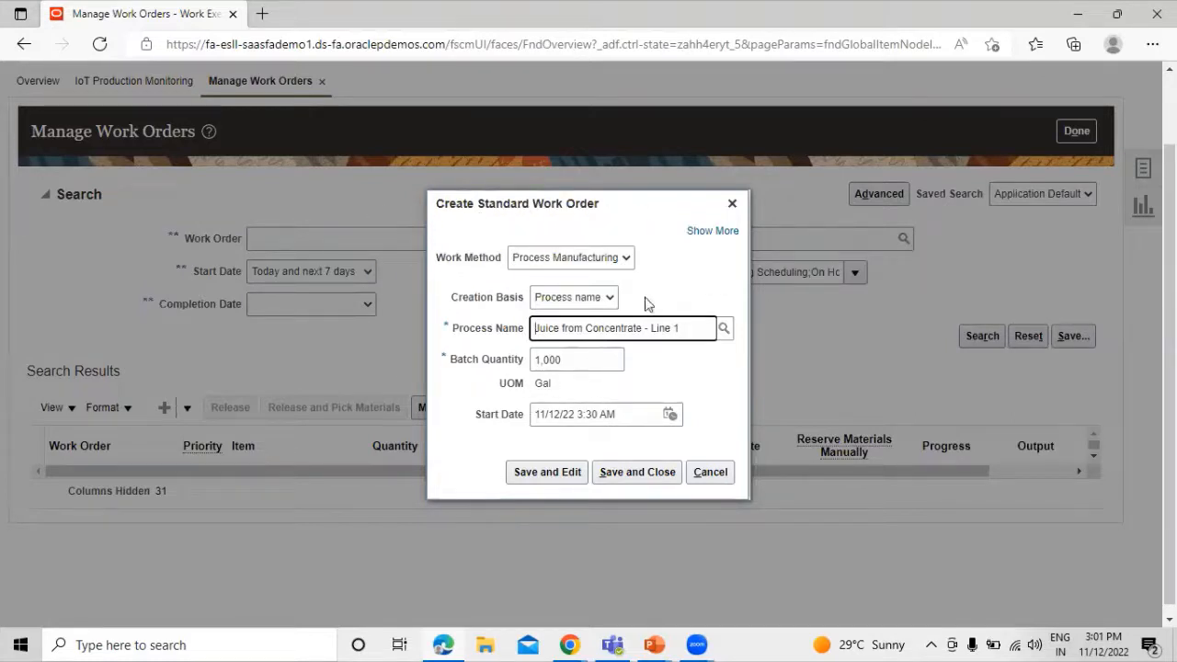
{"action": "left_click", "coordinate": [536, 478]}
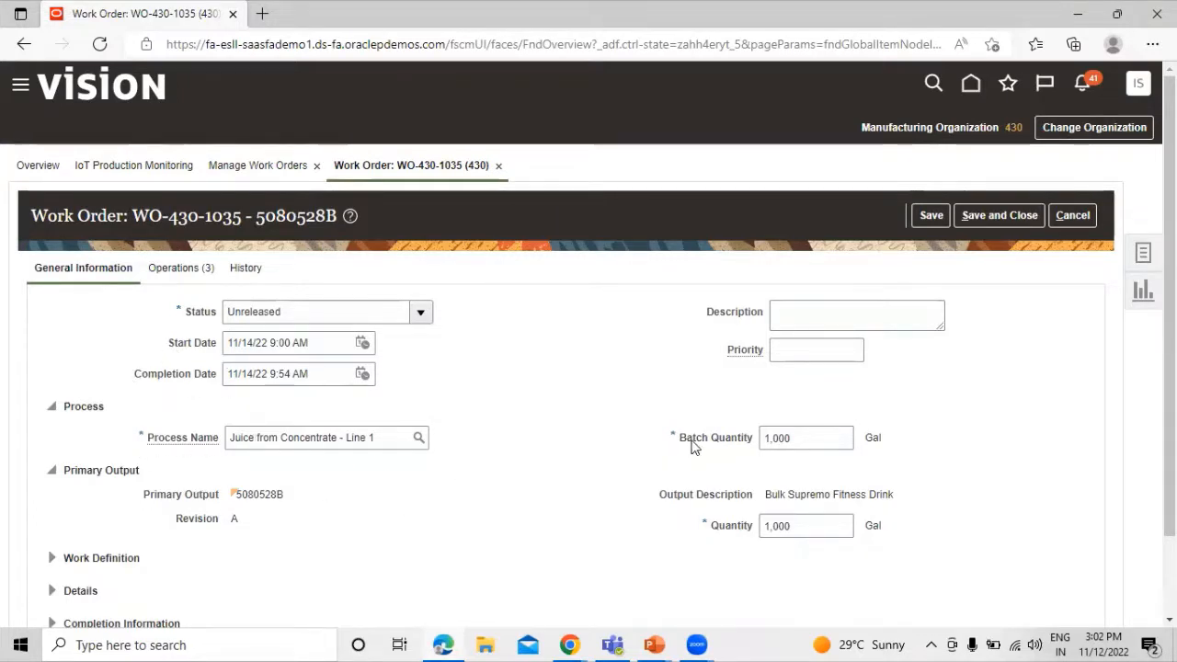
Review the batch quantity and primary output details in the work order's general information
{"action": "left_click_drag", "start_coordinate": [677, 439], "coordinate": [906, 426]}
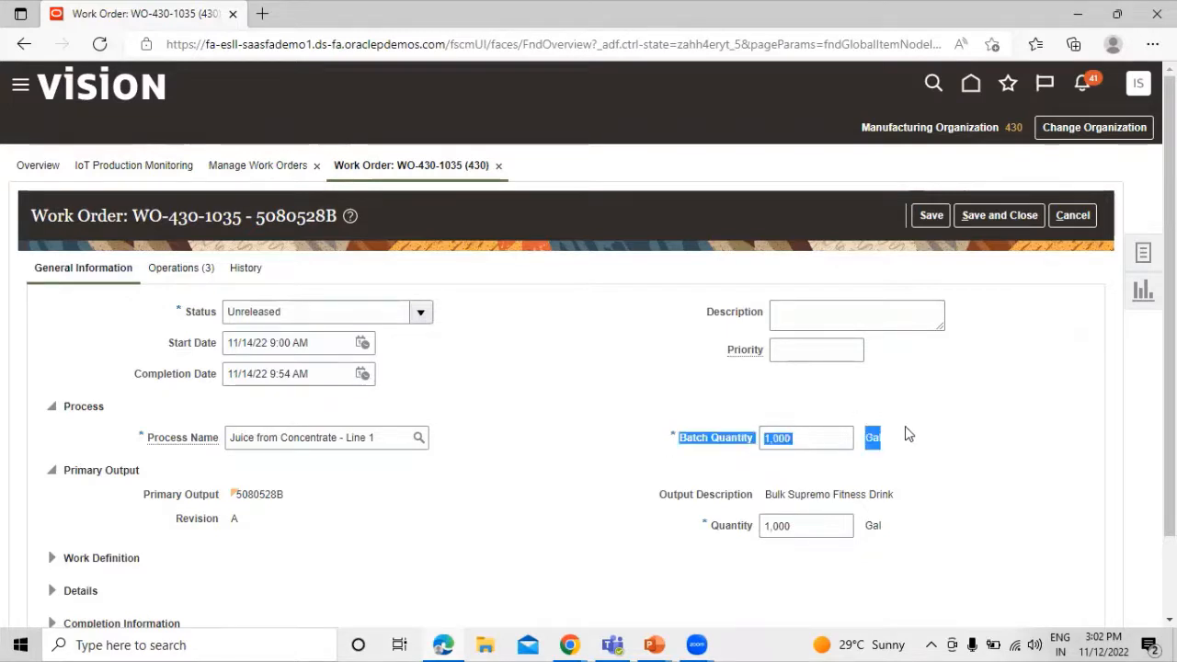
{"action": "left_click", "coordinate": [894, 454]}
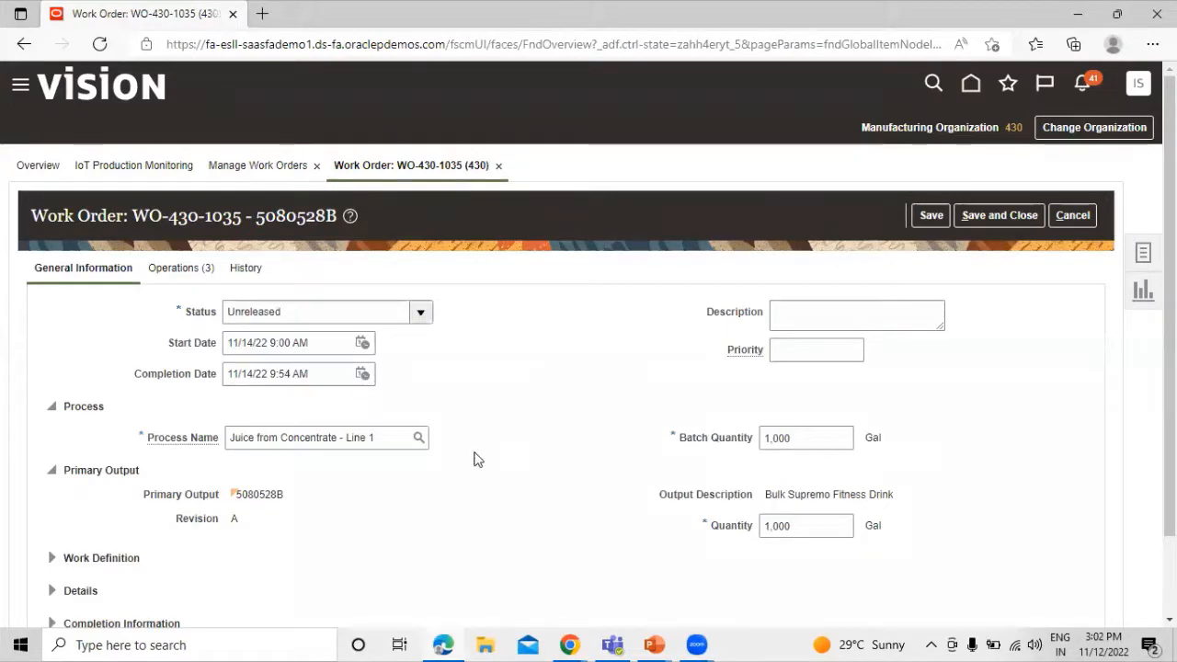
{"action": "scroll", "coordinate": [478, 458], "scroll_direction": "down", "scroll_amount": 1}
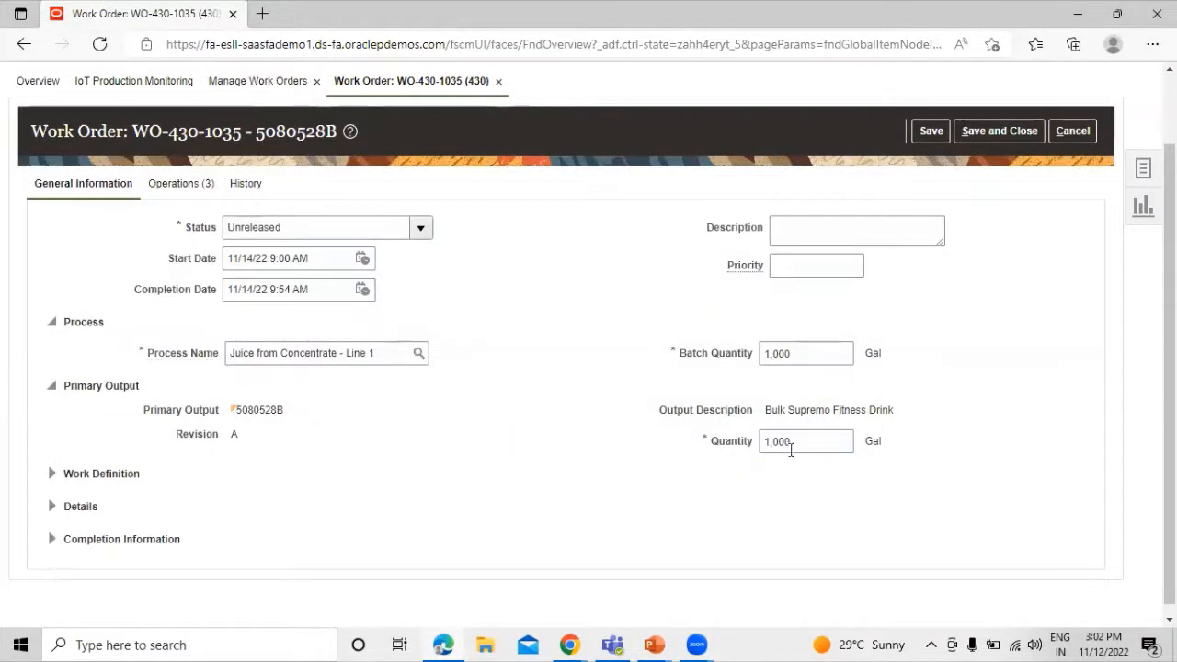
{"action": "scroll", "coordinate": [207, 457], "scroll_direction": "down", "scroll_amount": 1}
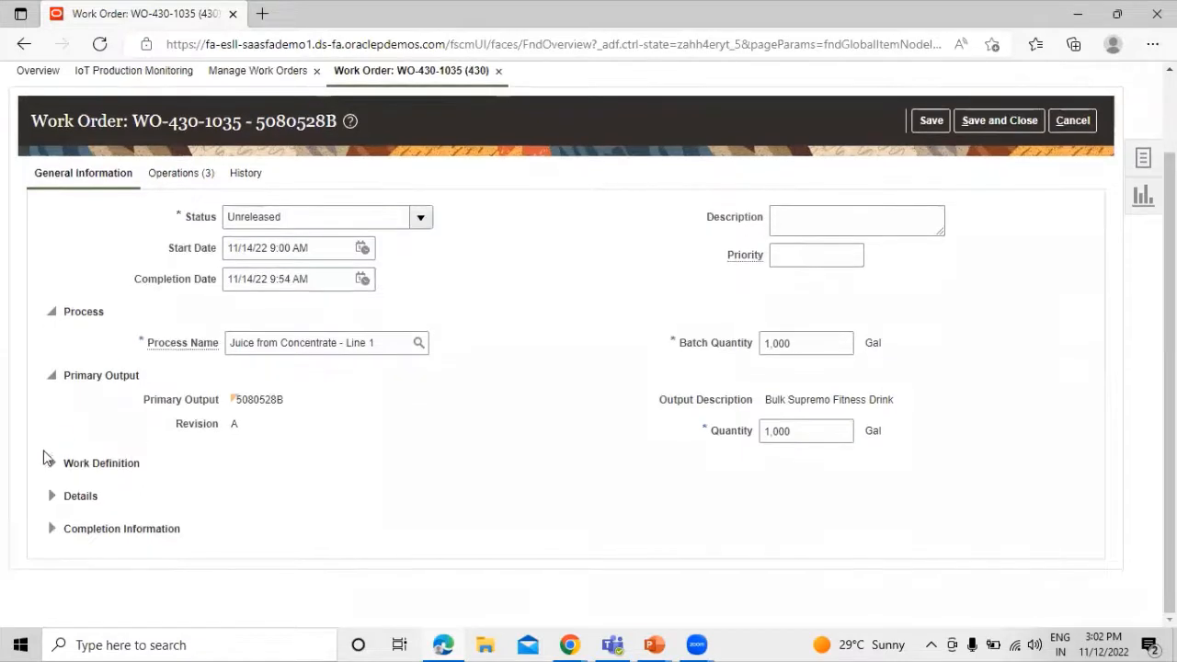
Expand and review the work order's Work Definition, Details and Completion Information sections
{"action": "left_click", "coordinate": [50, 463]}
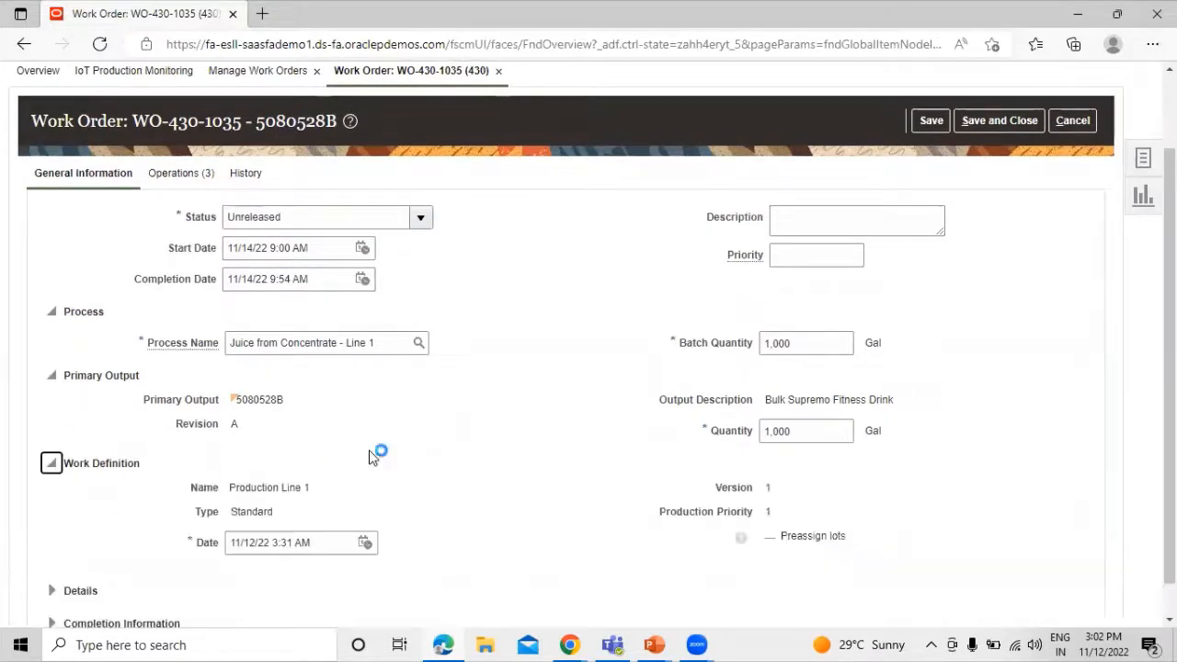
{"action": "scroll", "coordinate": [380, 451], "scroll_direction": "down", "scroll_amount": 1}
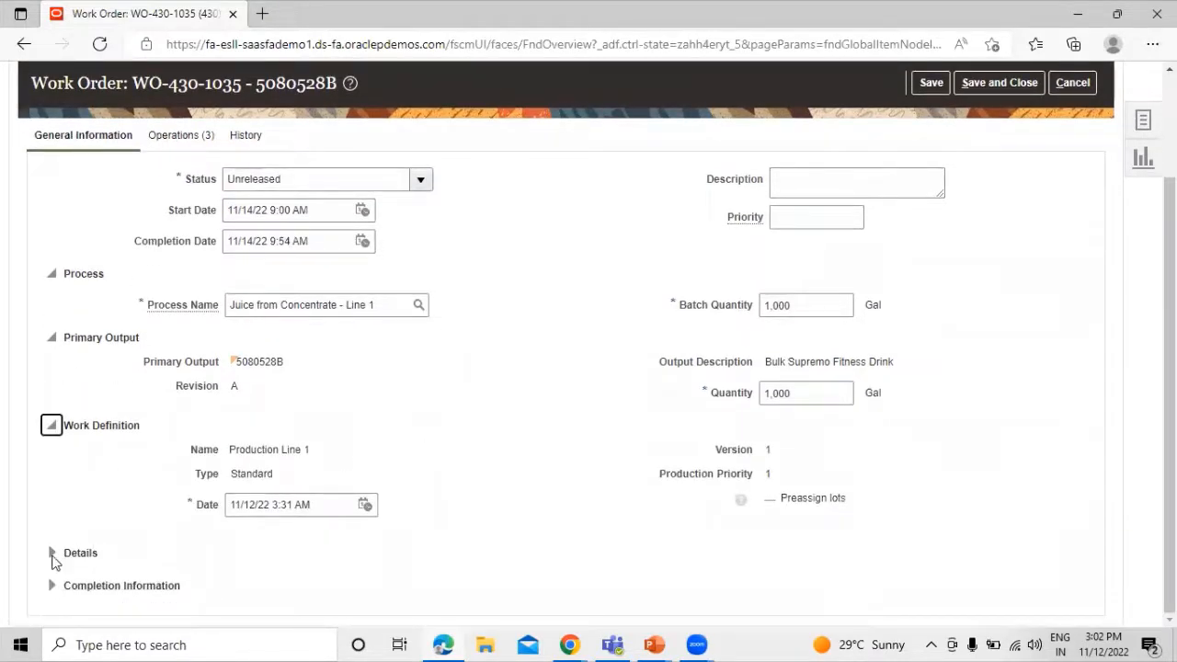
{"action": "left_click", "coordinate": [53, 554]}
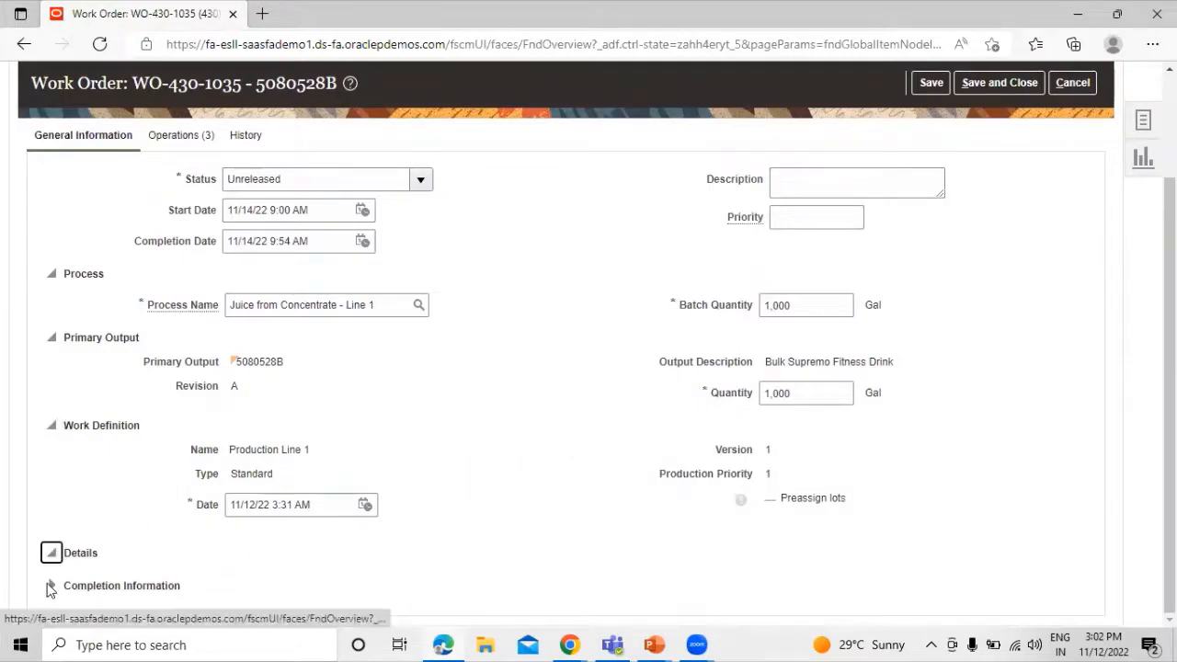
{"action": "scroll", "coordinate": [52, 586], "scroll_direction": "down", "scroll_amount": 1}
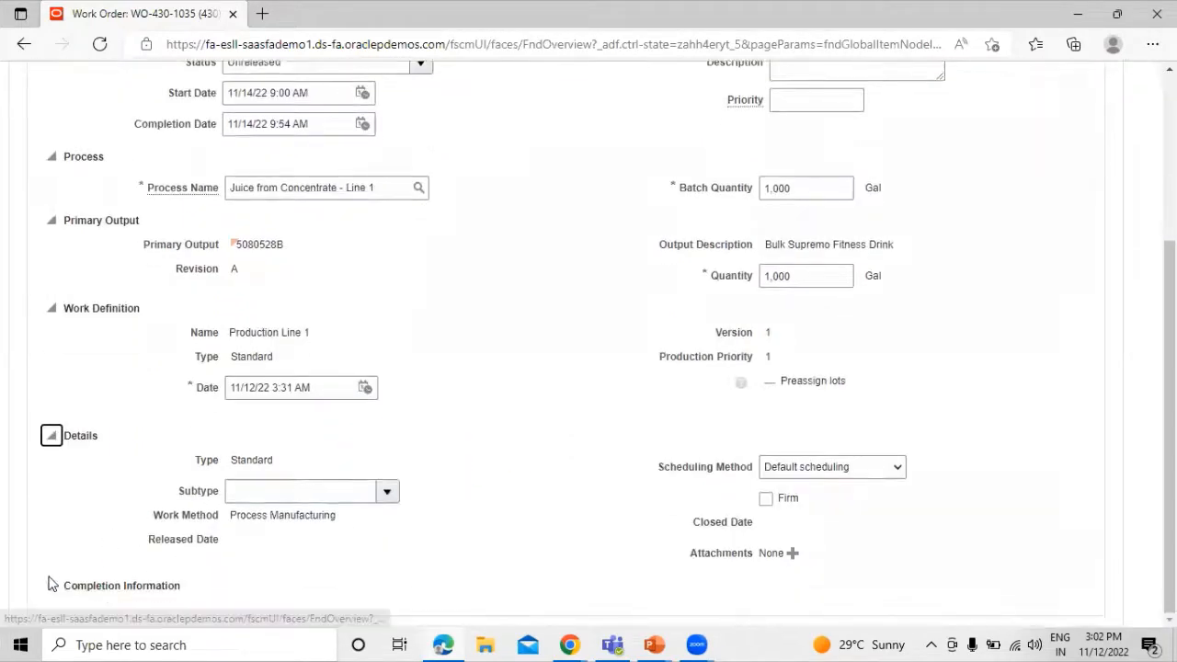
{"action": "left_click", "coordinate": [52, 585]}
{"action": "scroll", "coordinate": [475, 424], "scroll_direction": "down", "scroll_amount": 1}
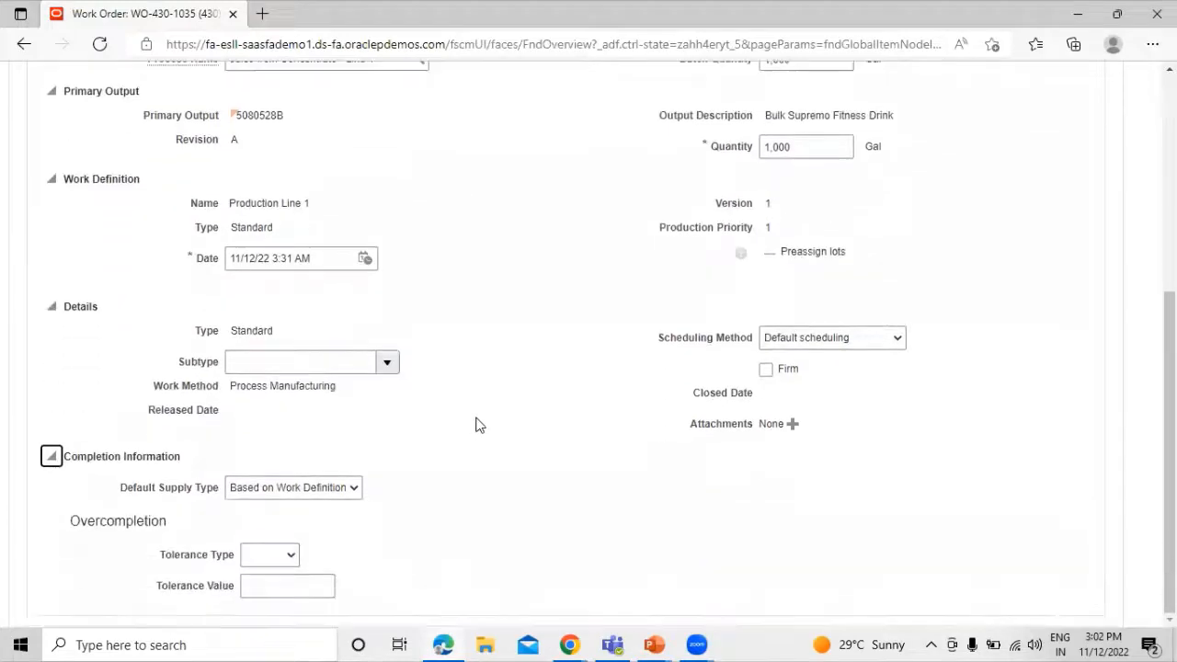
{"action": "scroll", "coordinate": [528, 409], "scroll_direction": "up", "scroll_amount": 3}
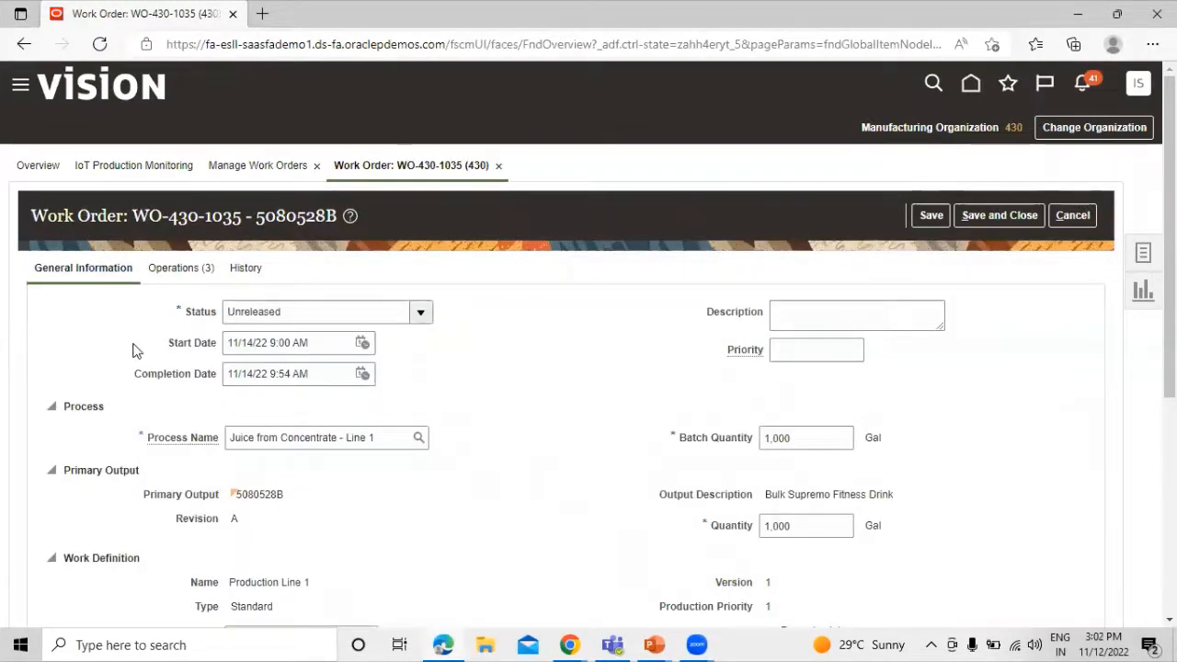
Open the work order's operations and review their items, resources and outputs
{"action": "left_click", "coordinate": [177, 270]}
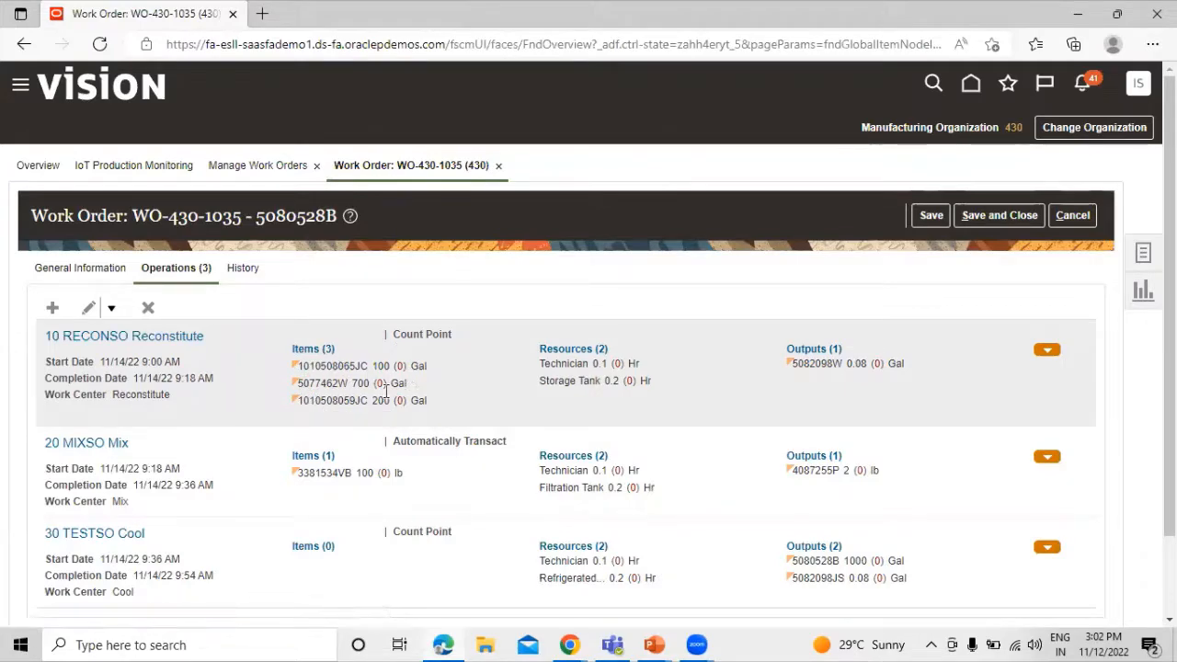
{"action": "scroll", "coordinate": [246, 478], "scroll_direction": "down", "scroll_amount": 1}
{"action": "scroll", "coordinate": [243, 479], "scroll_direction": "up", "scroll_amount": 1}
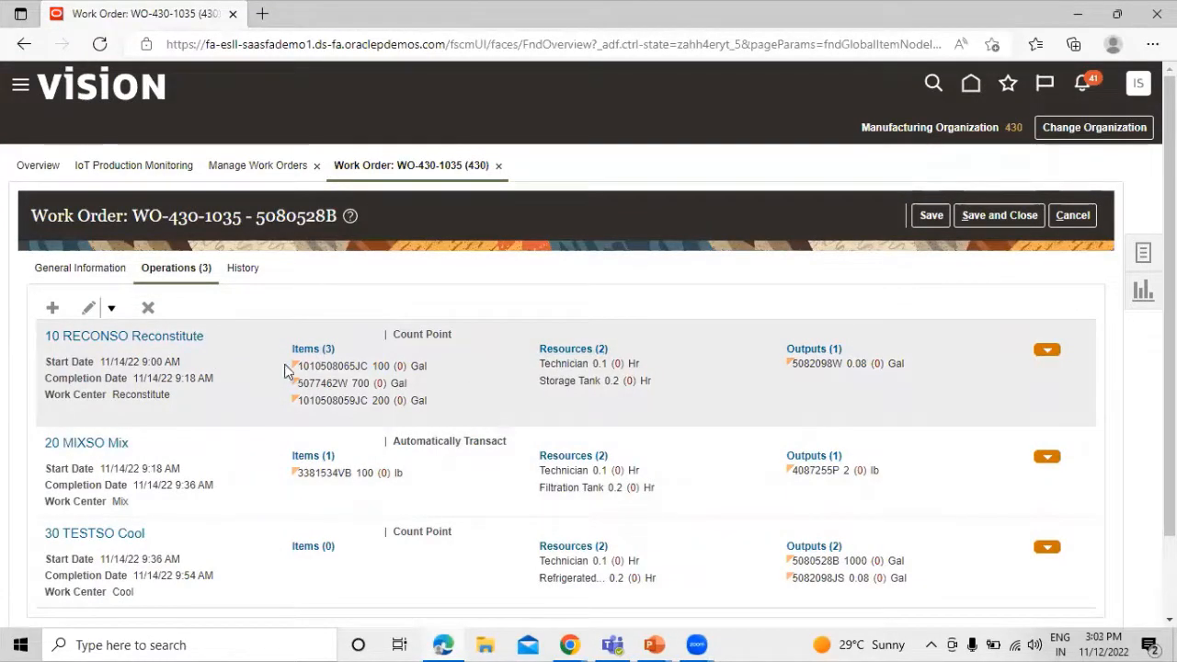
Open the Reconstitute operation's items, widen the description column, and review their basis, quantities and supply types before dismissing them
{"action": "left_click", "coordinate": [313, 348]}
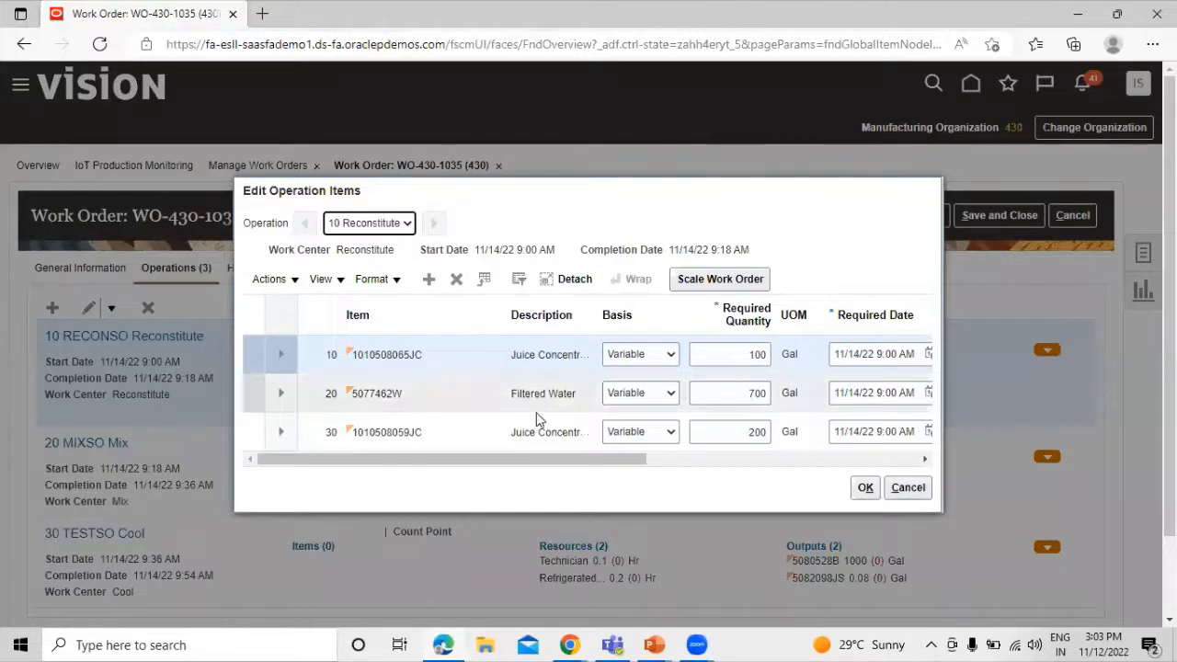
{"action": "left_click_drag", "start_coordinate": [596, 316], "coordinate": [683, 316]}
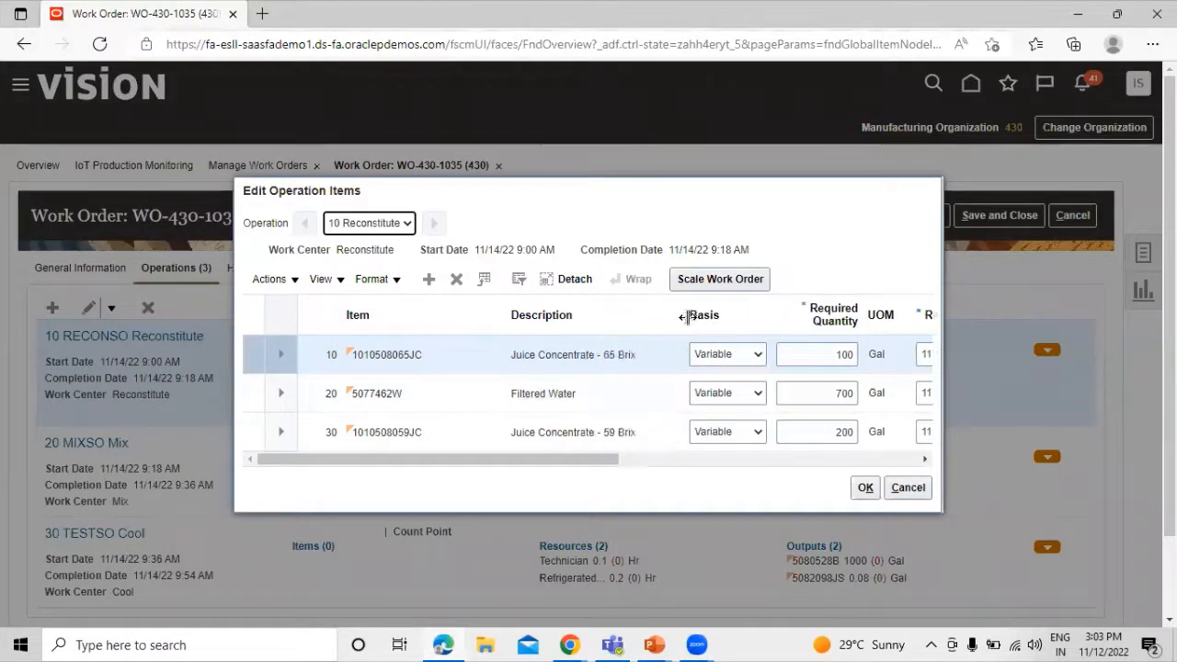
{"action": "left_click_drag", "start_coordinate": [600, 458], "coordinate": [572, 471]}
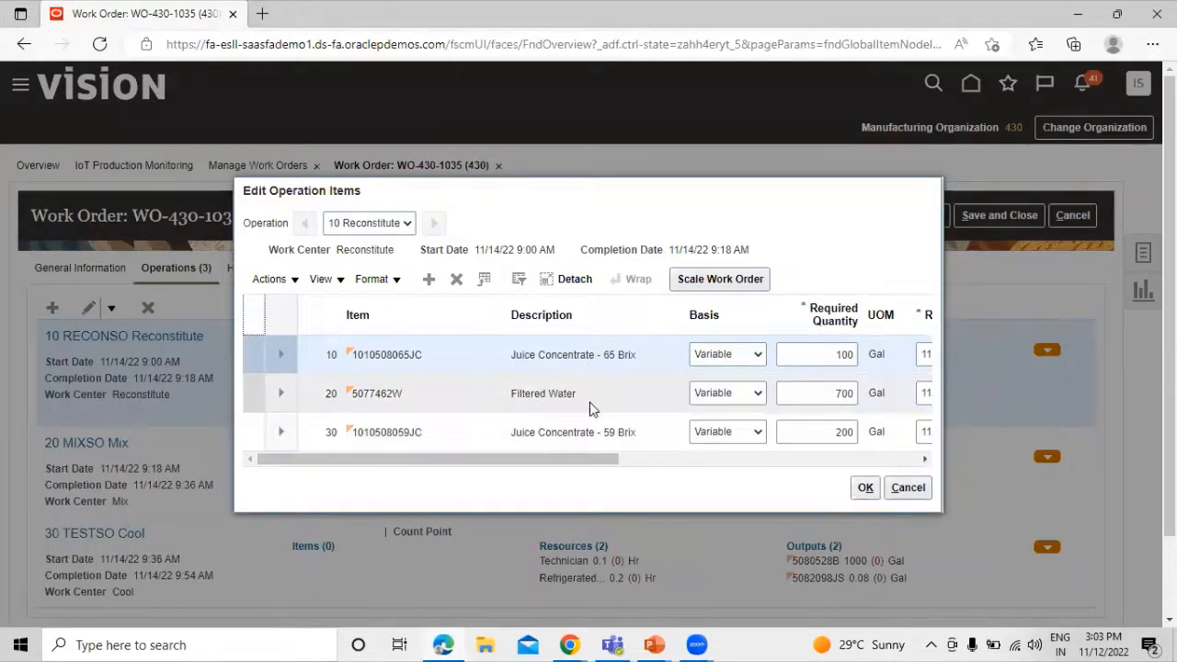
{"action": "mouse_move", "coordinate": [537, 459]}
{"action": "left_mouse_down"}
{"action": "mouse_move", "coordinate": [594, 467]}
{"action": "mouse_move", "coordinate": [552, 463]}
{"action": "mouse_move", "coordinate": [558, 451]}
{"action": "mouse_move", "coordinate": [526, 469]}
{"action": "left_mouse_up"}
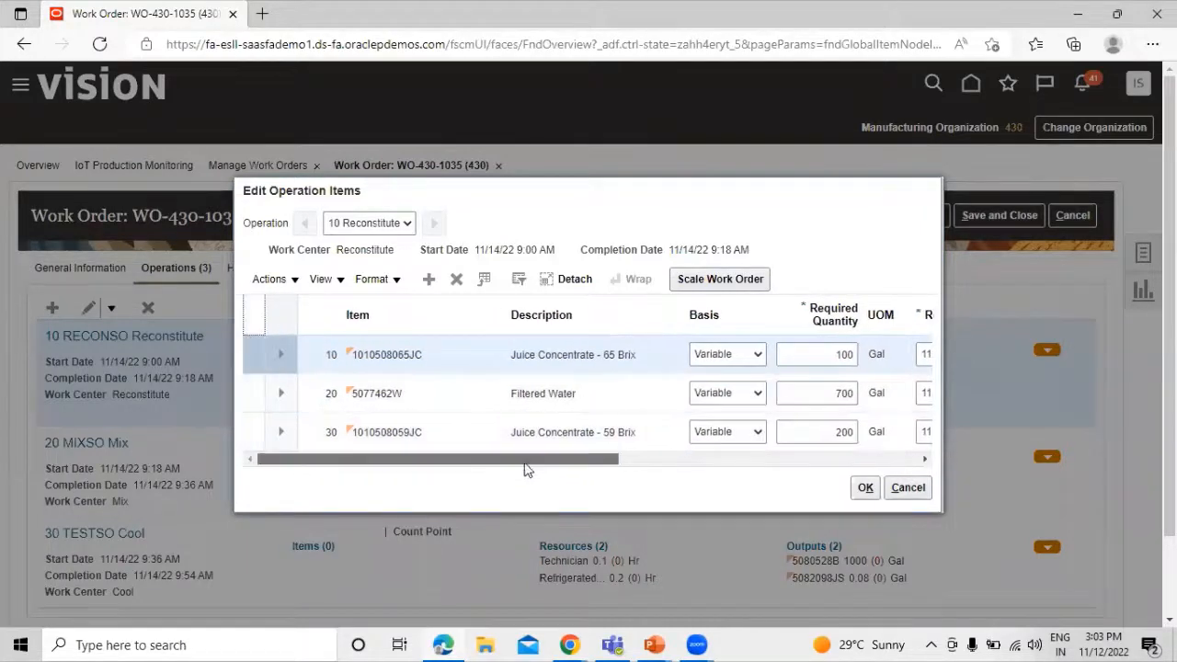
{"action": "left_click_drag", "start_coordinate": [597, 202], "coordinate": [540, 204]}
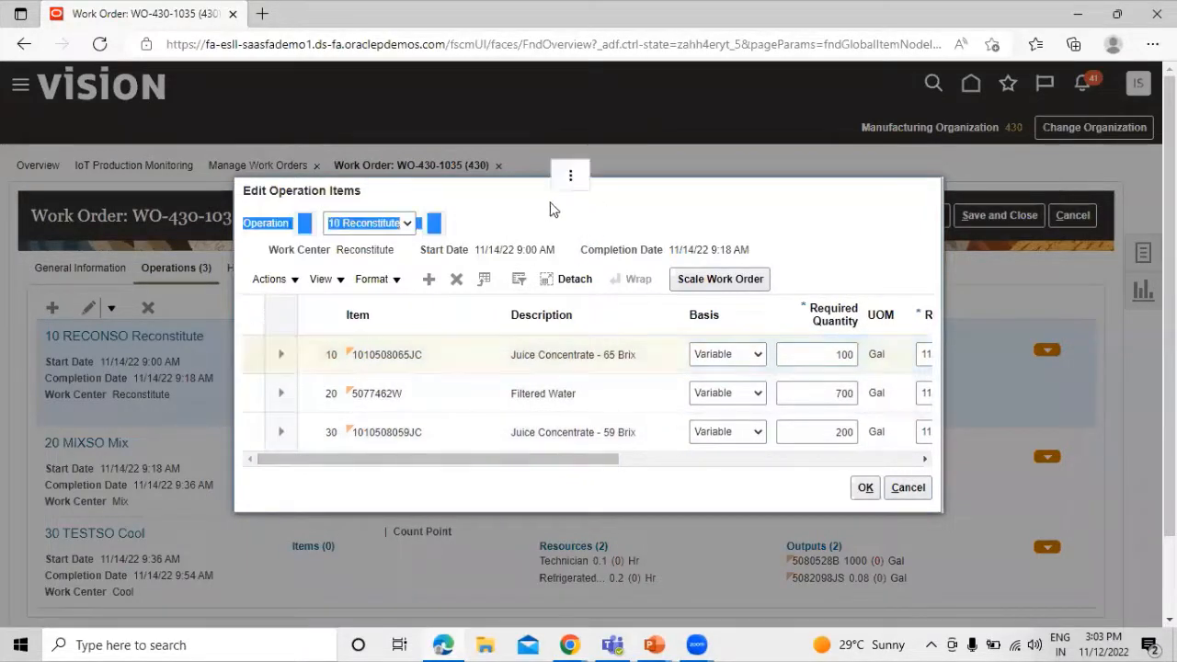
{"action": "left_click", "coordinate": [553, 208]}
{"action": "left_click_drag", "start_coordinate": [557, 460], "coordinate": [686, 465]}
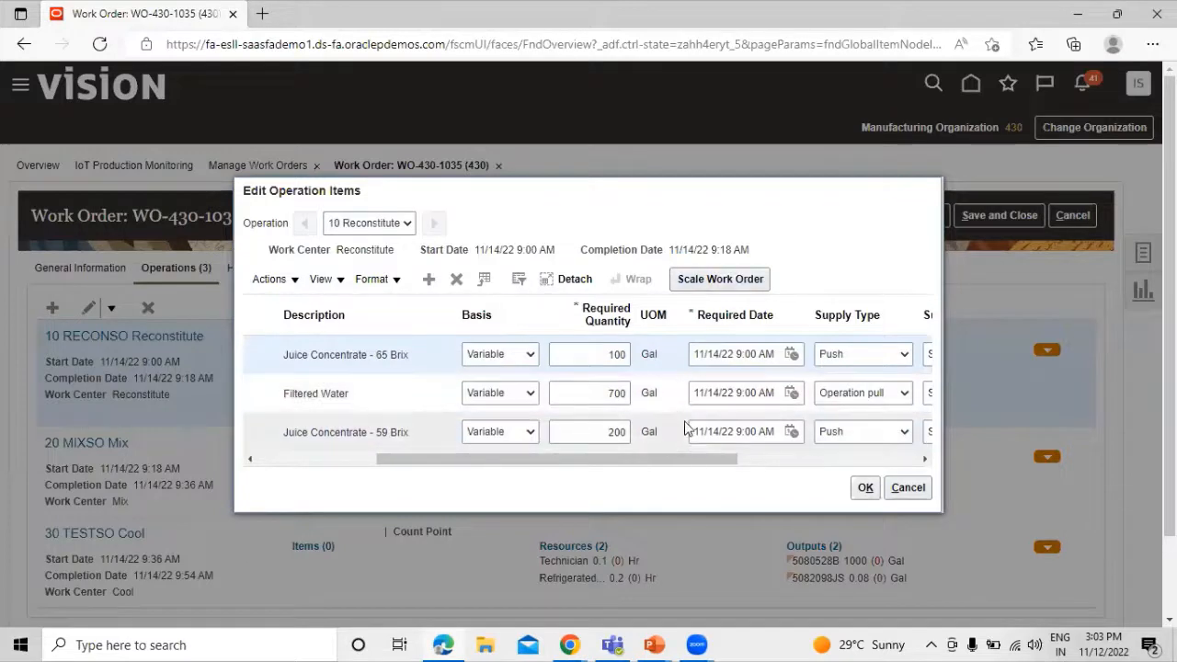
{"action": "left_click_drag", "start_coordinate": [696, 459], "coordinate": [621, 476]}
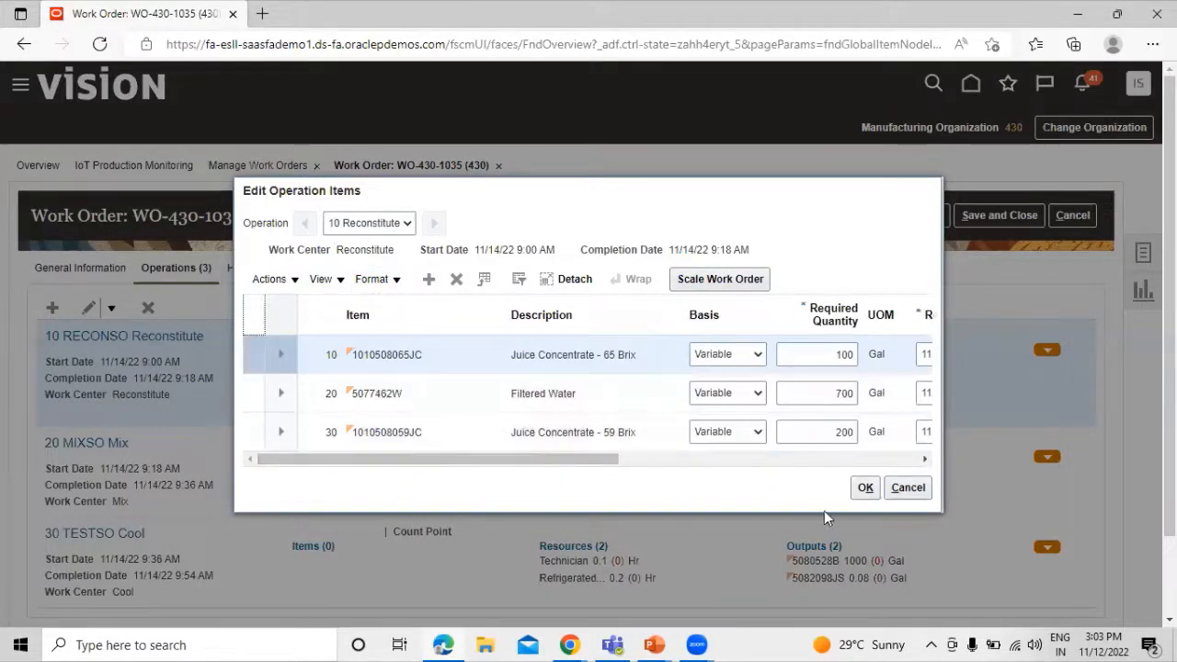
{"action": "left_click", "coordinate": [906, 488]}
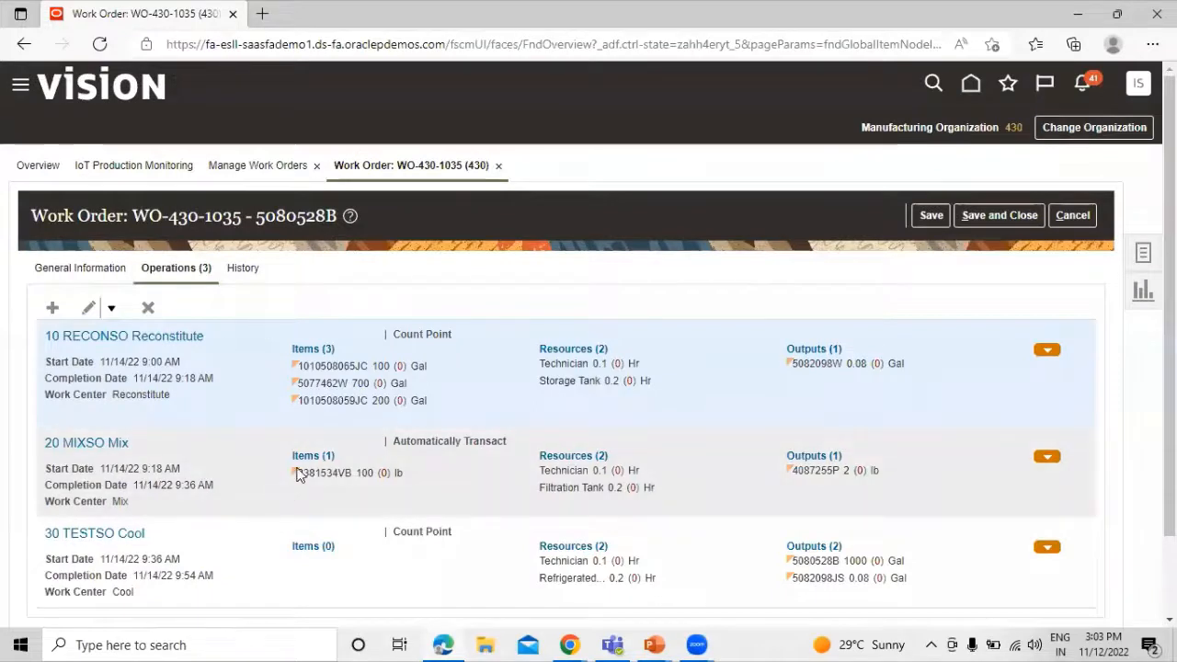
Open the Mix operation's items, review their details, and close them without making changes
{"action": "left_click", "coordinate": [108, 451]}
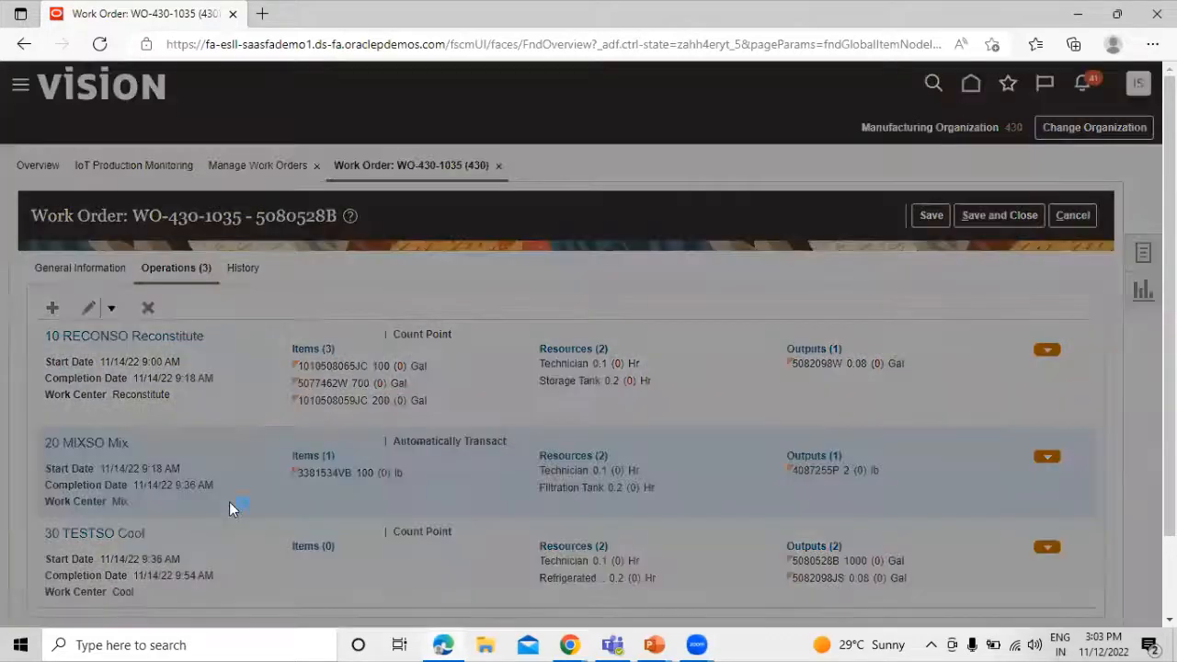
{"action": "left_click_drag", "start_coordinate": [506, 421], "coordinate": [593, 420]}
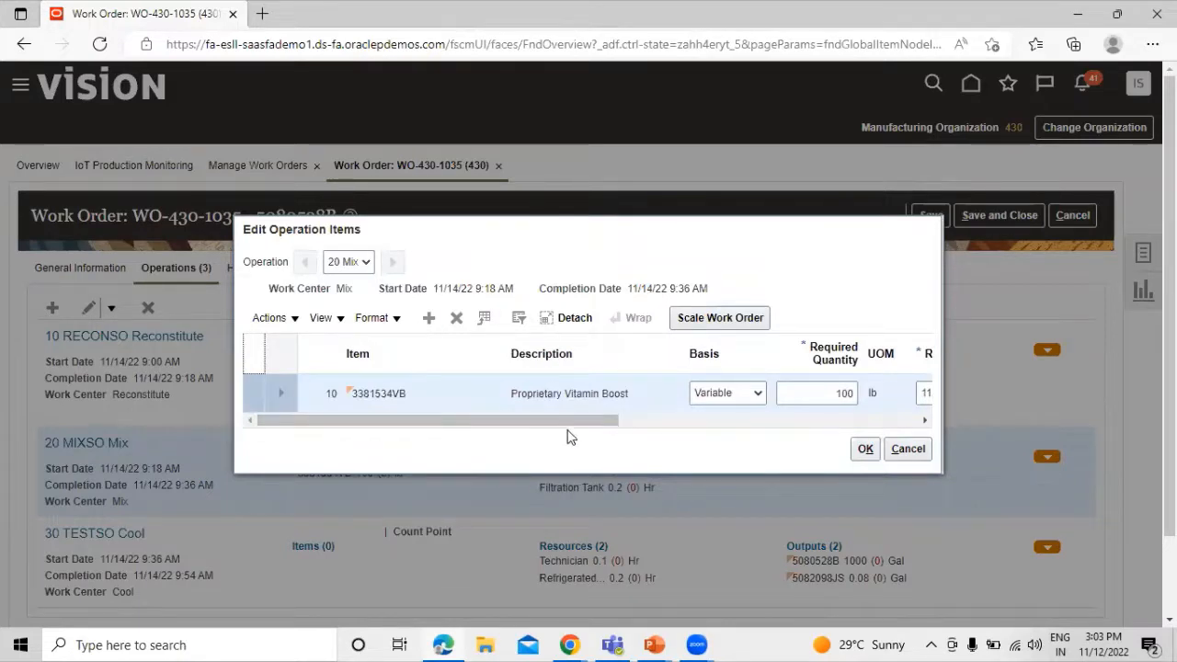
{"action": "left_click_drag", "start_coordinate": [610, 422], "coordinate": [454, 429]}
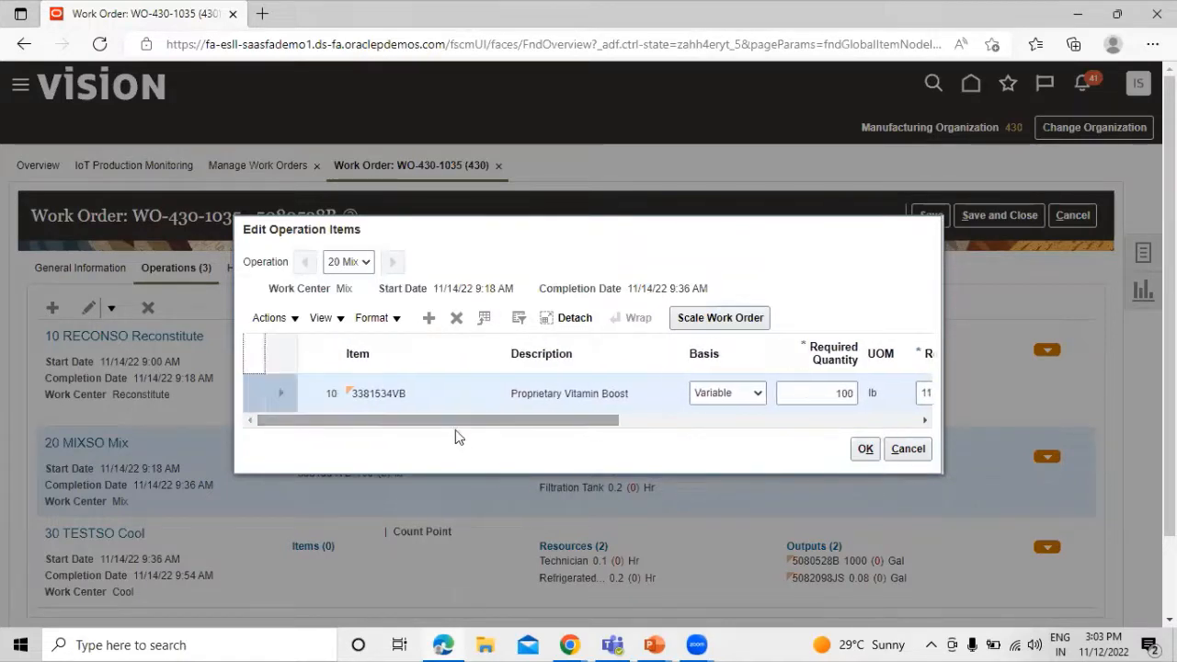
{"action": "left_click", "coordinate": [922, 454]}
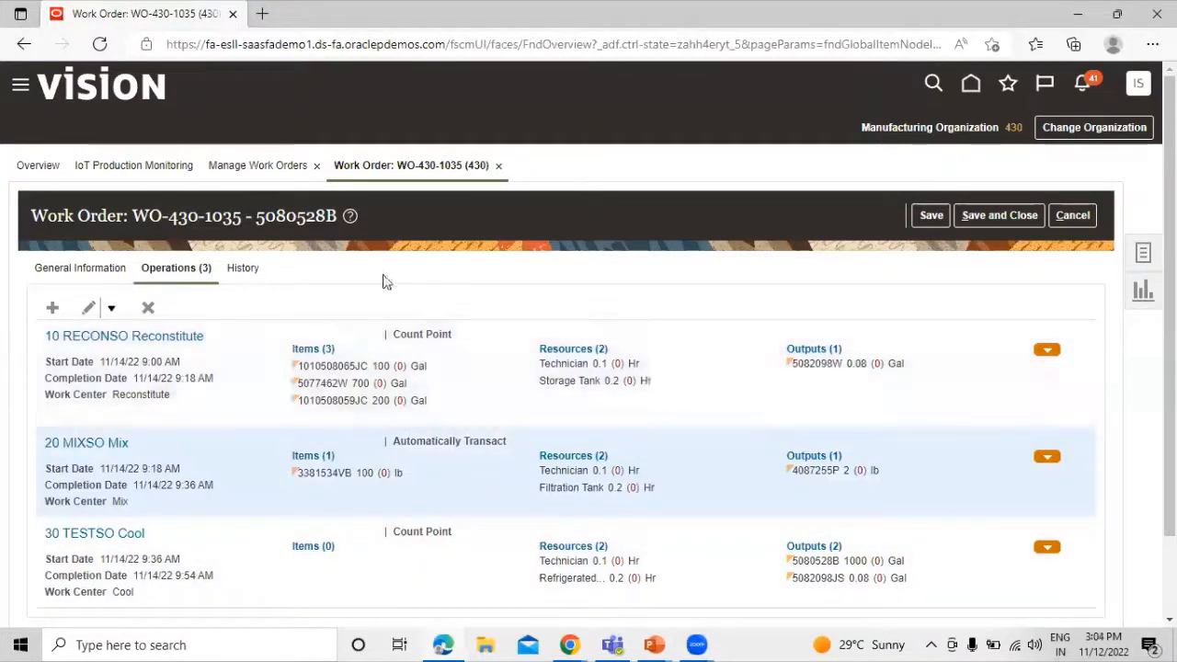
{"action": "left_click", "coordinate": [317, 354]}
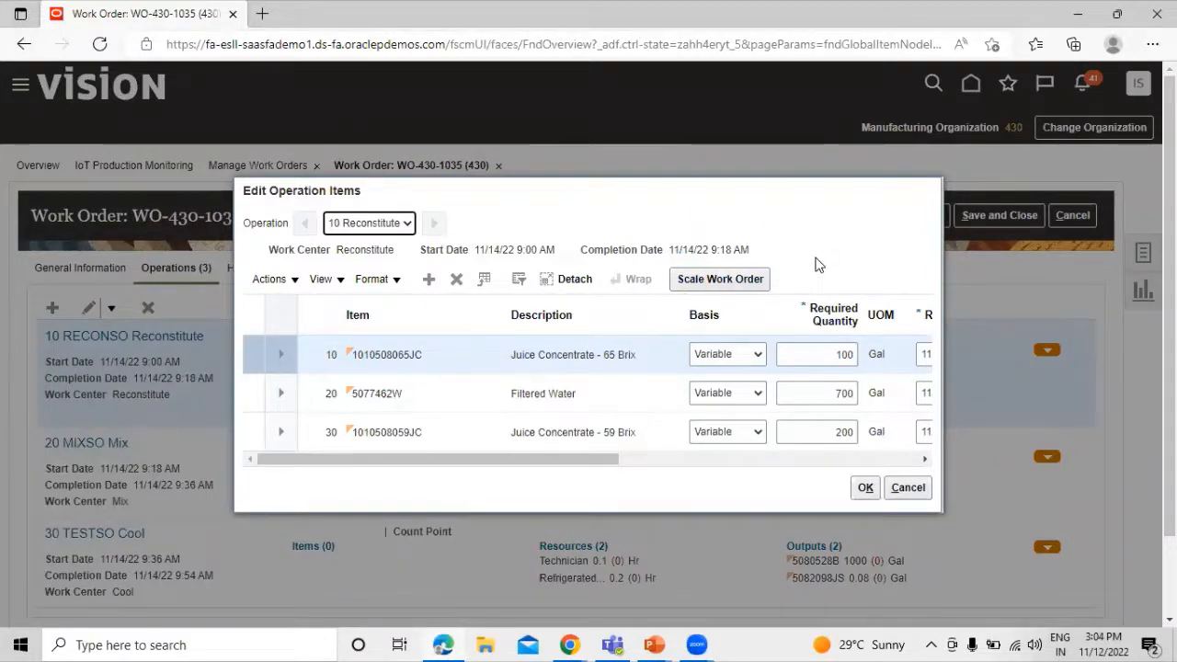
{"action": "left_click", "coordinate": [727, 279]}
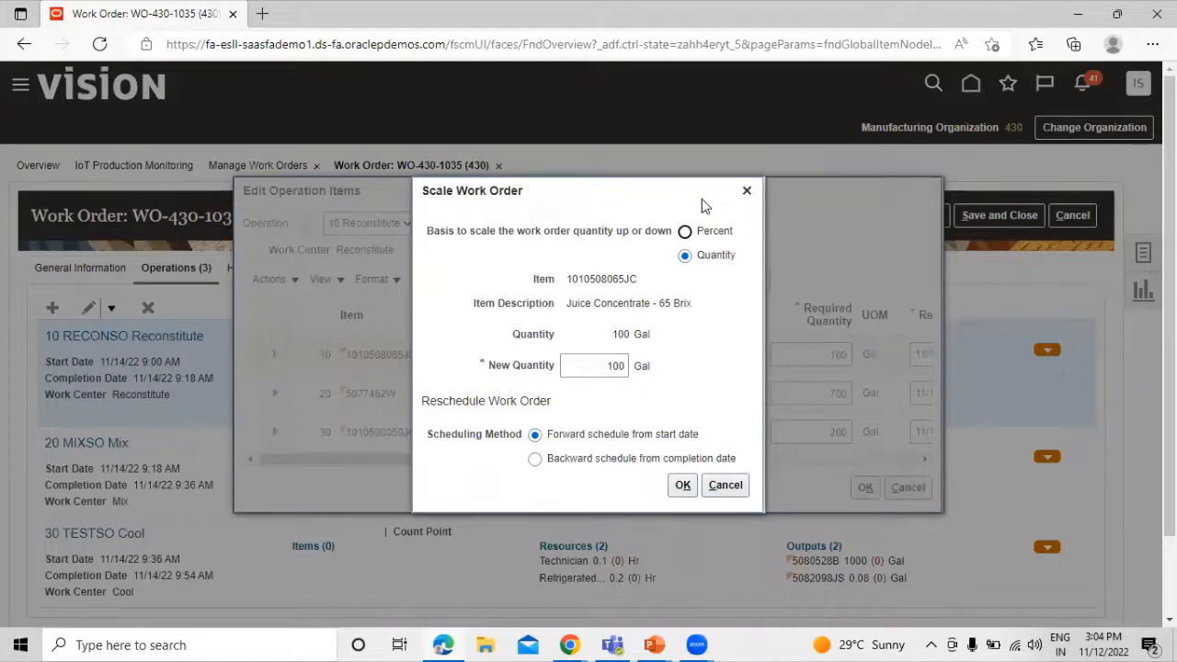
{"action": "left_click_drag", "start_coordinate": [701, 198], "coordinate": [704, 217]}
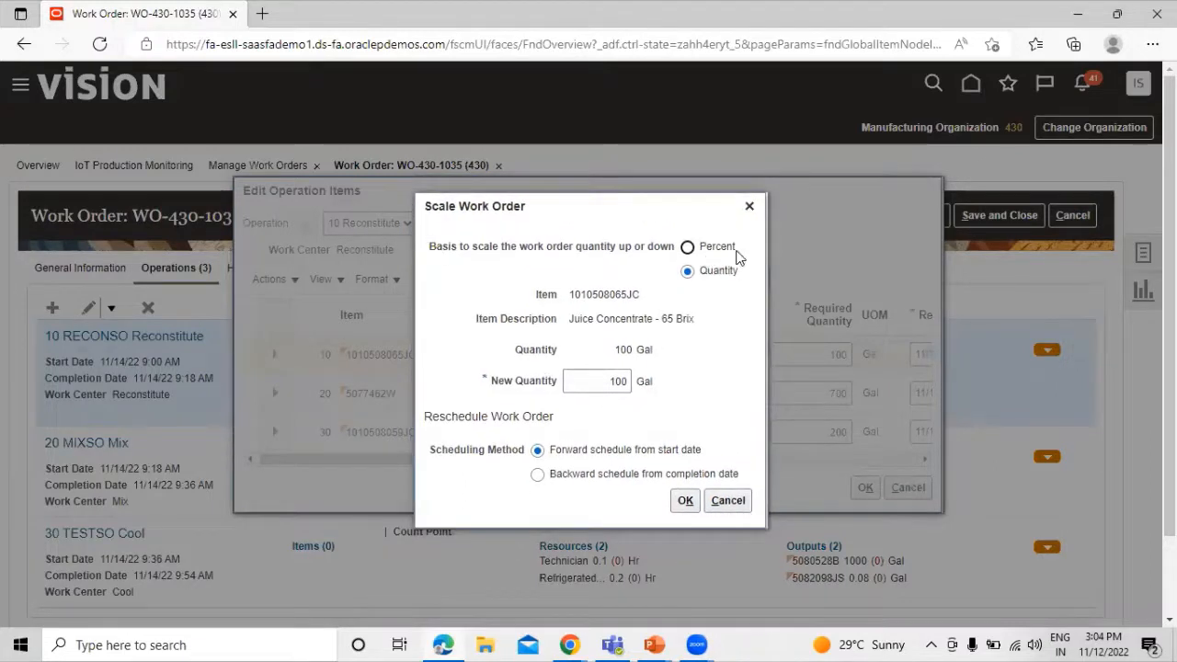
{"action": "left_click", "coordinate": [691, 281]}
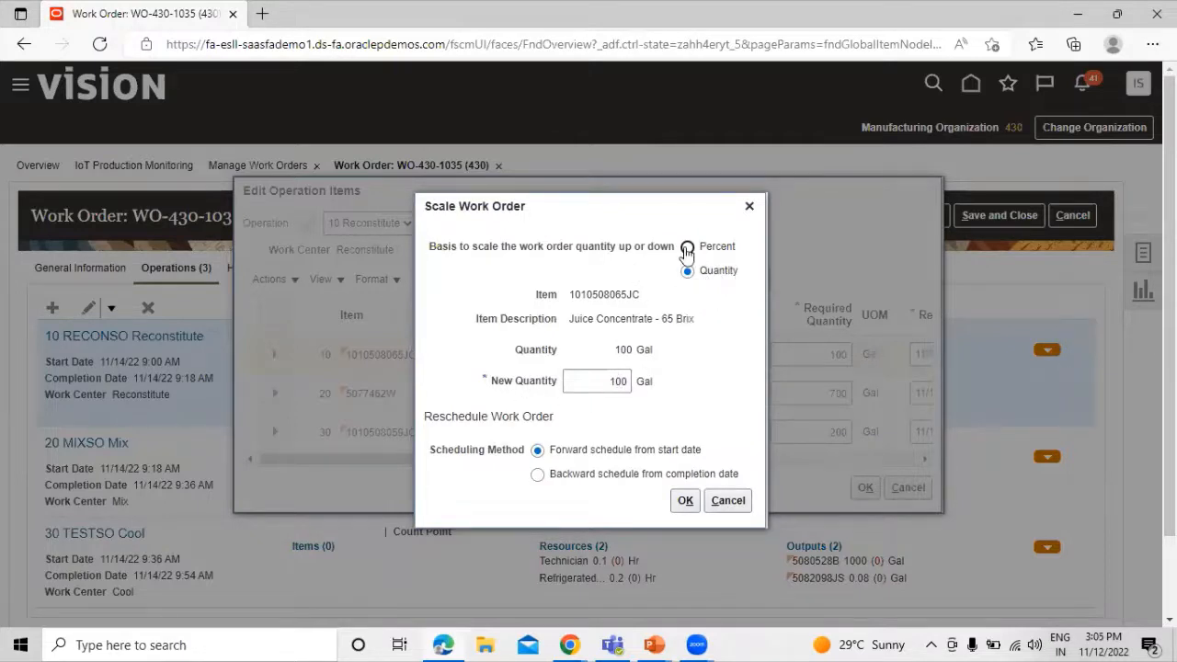
{"action": "left_click", "coordinate": [687, 249]}
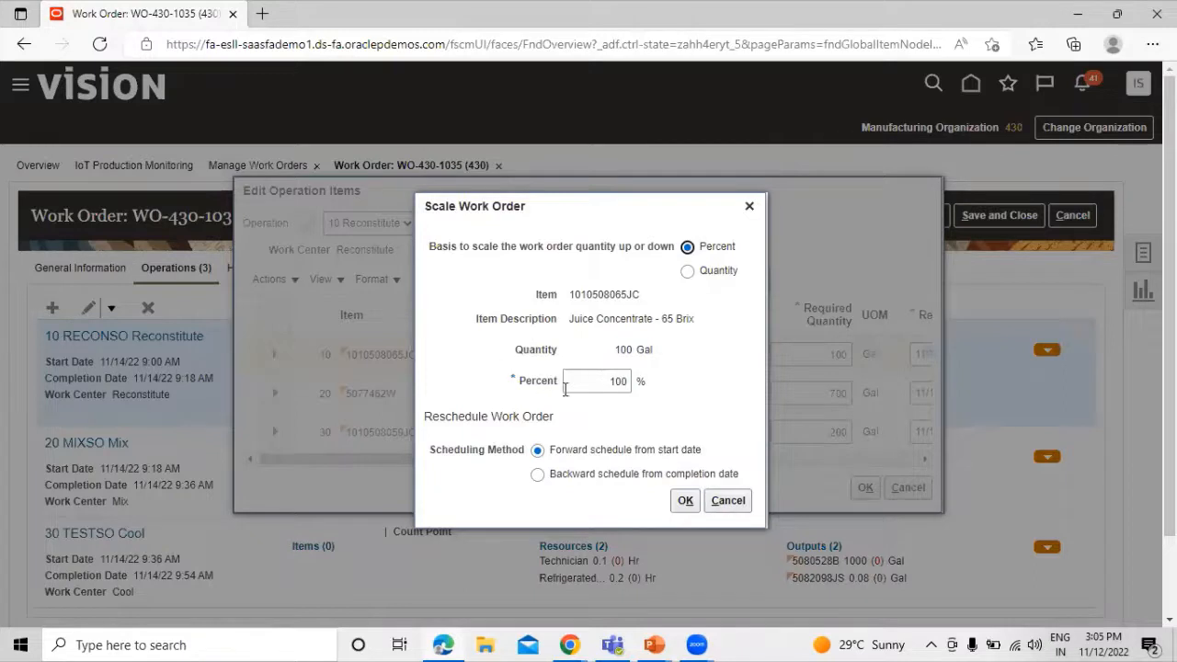
{"action": "left_click_drag", "start_coordinate": [606, 384], "coordinate": [653, 386]}
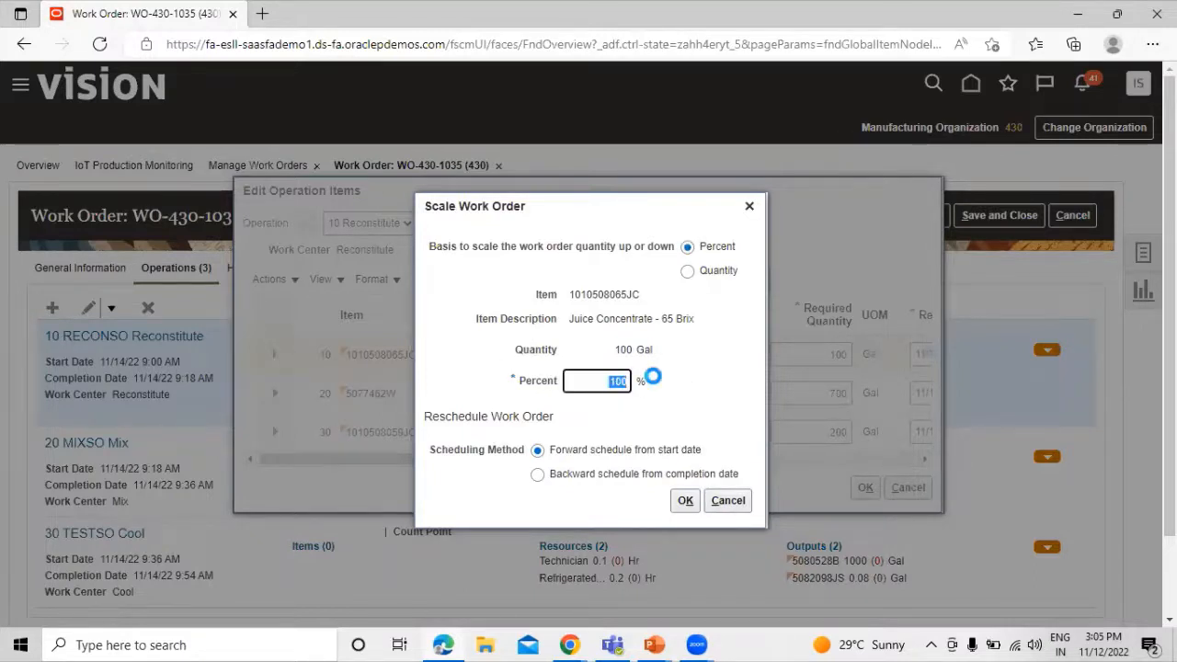
{"action": "type", "text": "50"}
{"action": "left_click", "coordinate": [694, 354]}
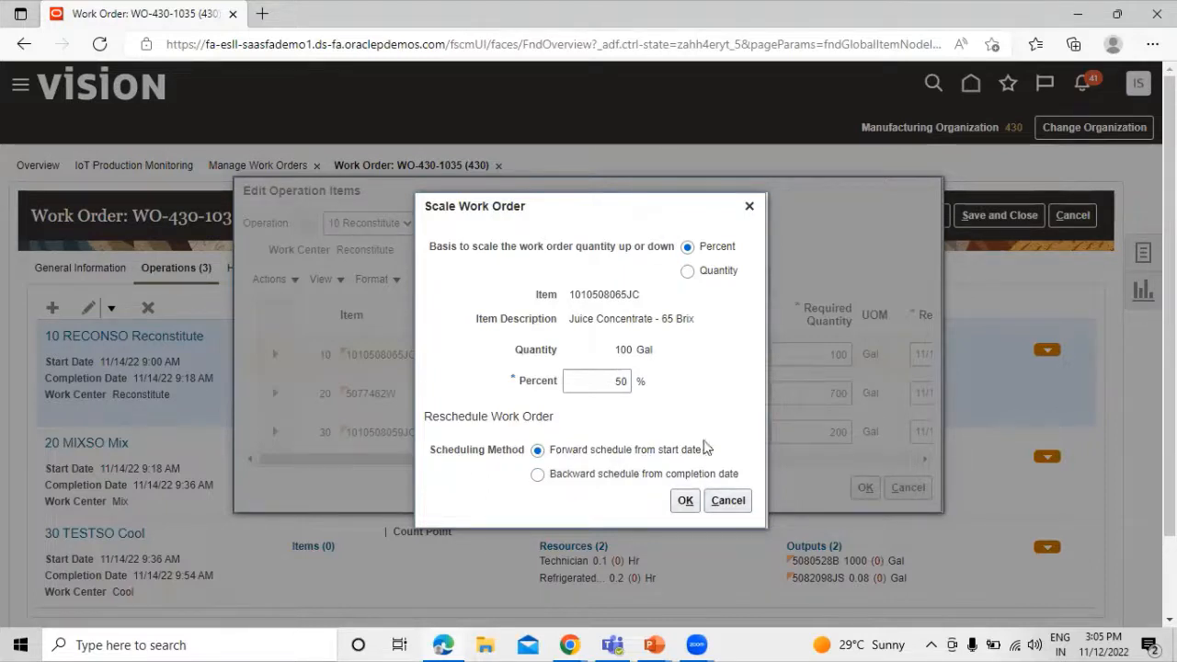
{"action": "left_click", "coordinate": [685, 502]}
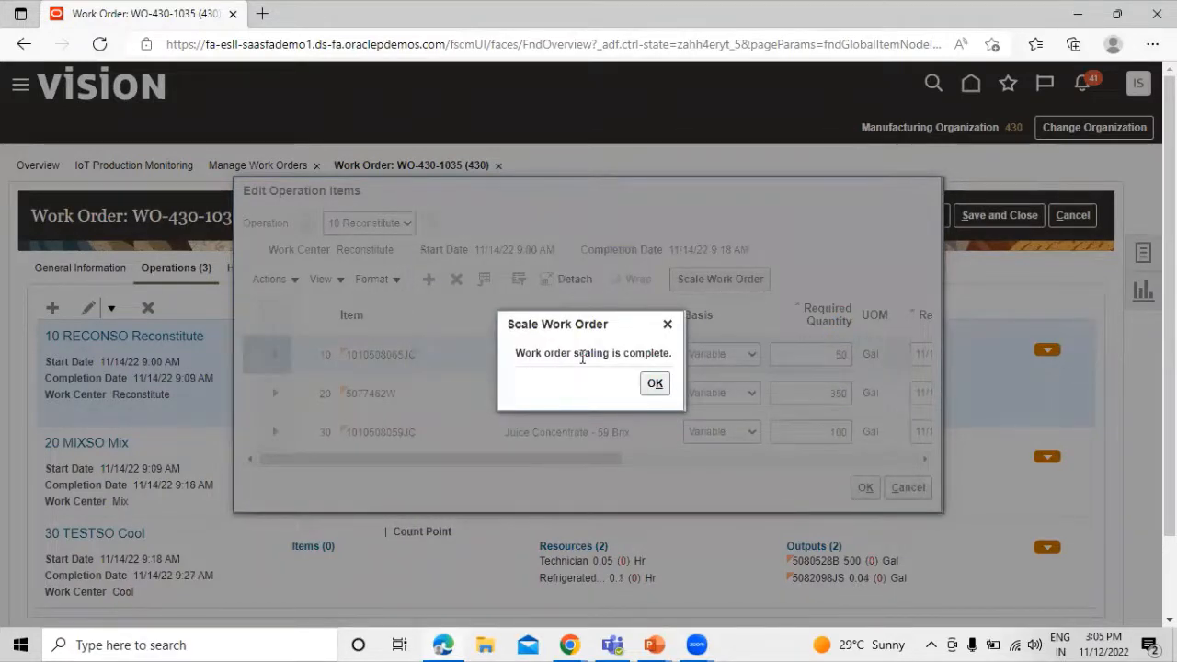
{"action": "left_click", "coordinate": [656, 385]}
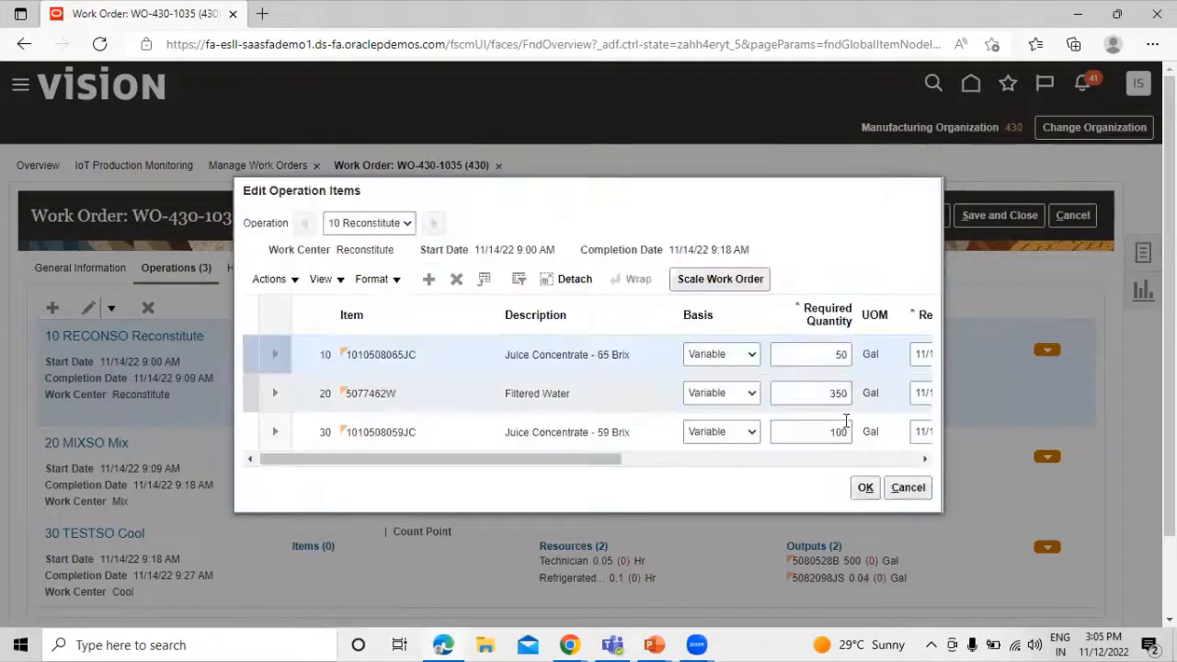
Review the scaled quantities of the Reconstitute operation's items and accept the operation items
{"action": "left_click_drag", "start_coordinate": [593, 466], "coordinate": [460, 457]}
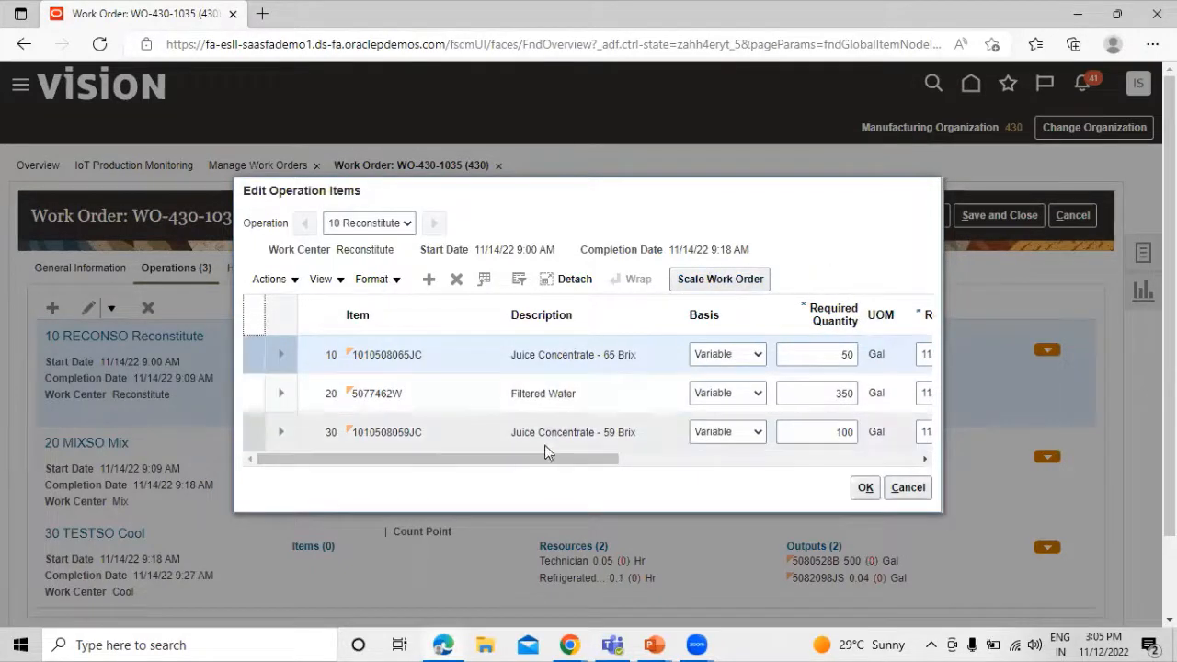
{"action": "mouse_move", "coordinate": [549, 457]}
{"action": "left_mouse_down"}
{"action": "mouse_move", "coordinate": [858, 460]}
{"action": "mouse_move", "coordinate": [536, 475]}
{"action": "left_mouse_up"}
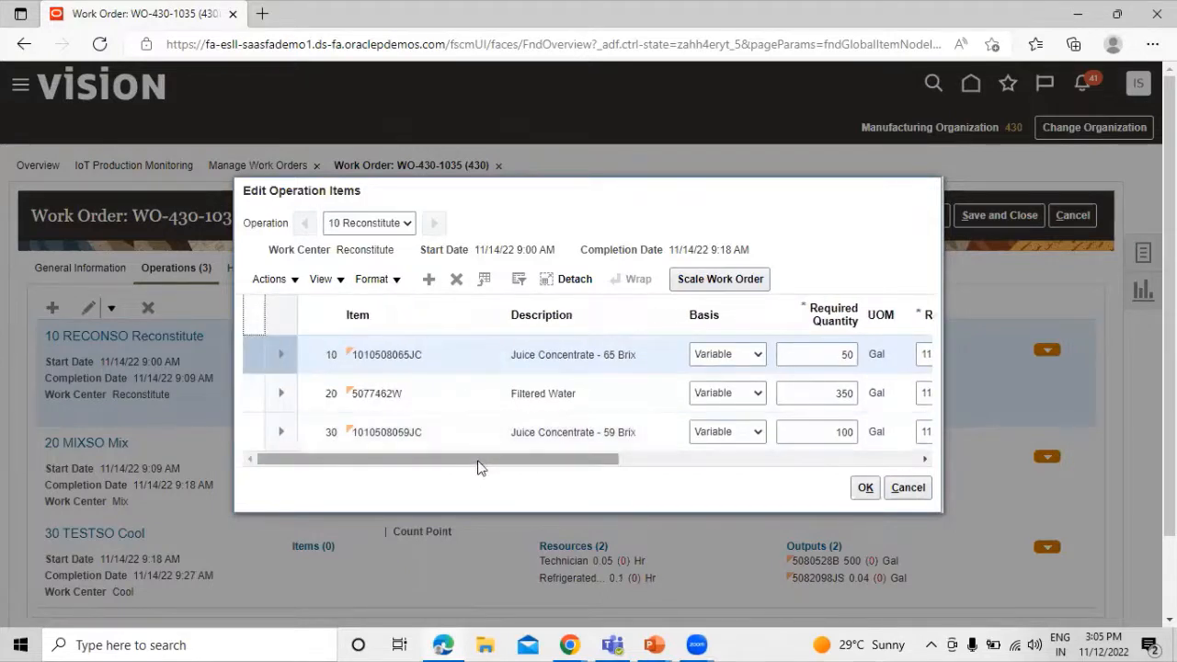
{"action": "left_click_drag", "start_coordinate": [539, 454], "coordinate": [620, 465]}
{"action": "left_click", "coordinate": [863, 485]}
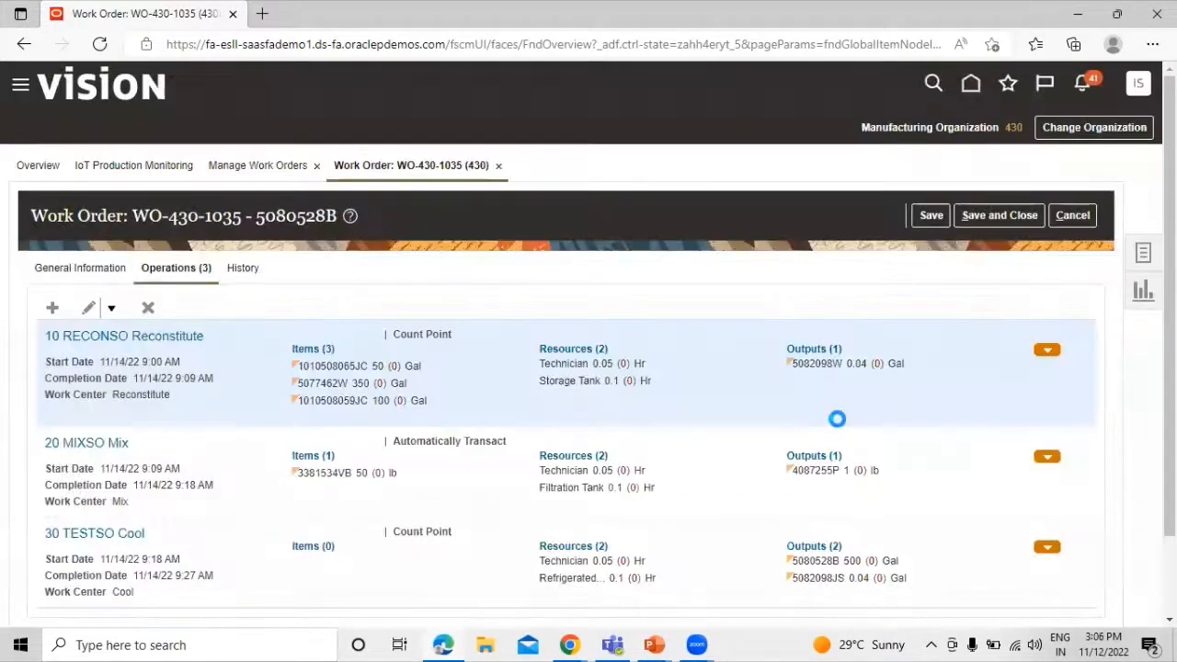
Review the scaled operations and the batch and output quantities in the general information, and save and close the work order
{"action": "scroll", "coordinate": [349, 365], "scroll_direction": "down", "scroll_amount": 1}
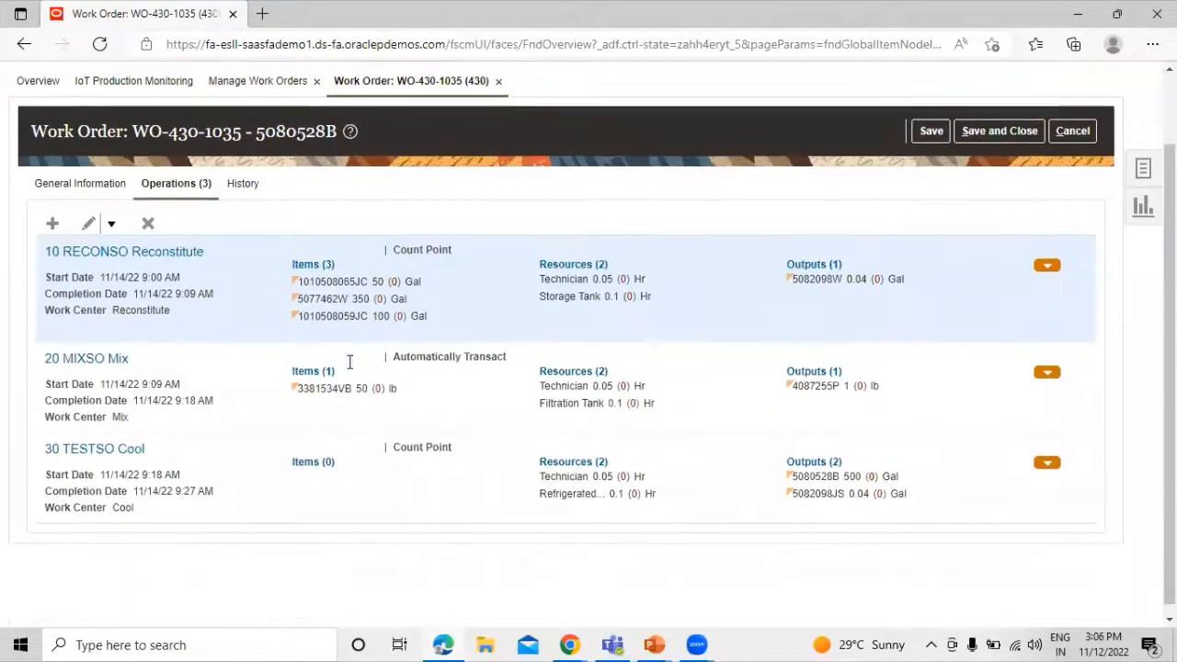
{"action": "left_click", "coordinate": [79, 186]}
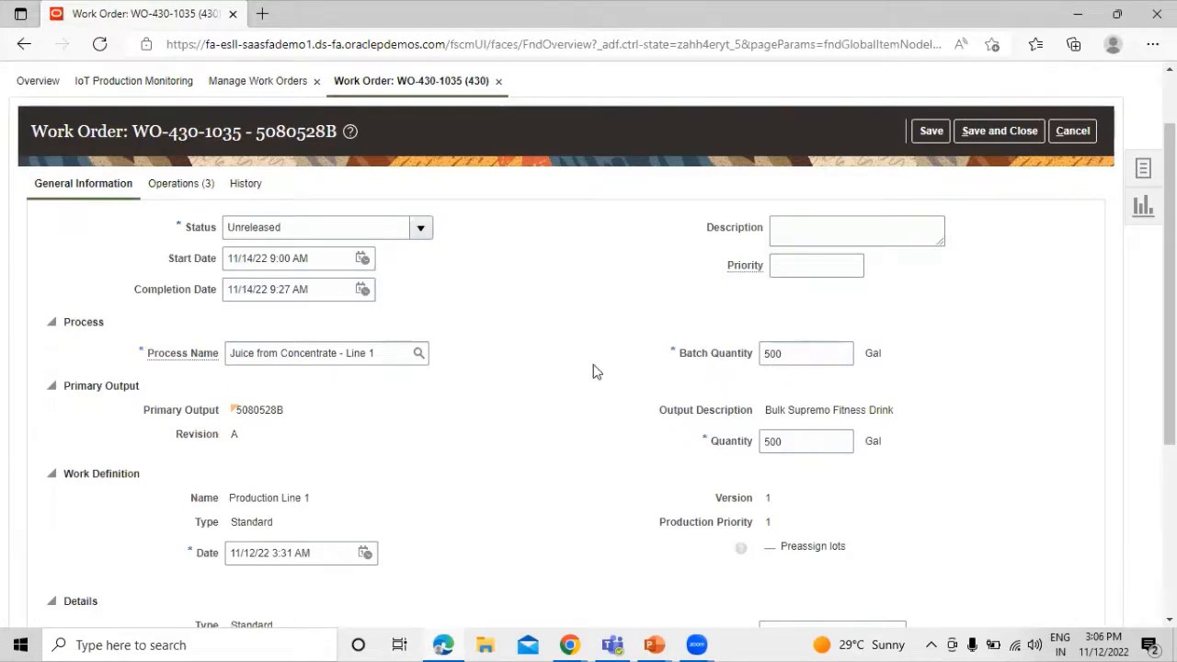
{"action": "scroll", "coordinate": [593, 365], "scroll_direction": "up", "scroll_amount": 1}
{"action": "scroll", "coordinate": [585, 353], "scroll_direction": "down", "scroll_amount": 1}
{"action": "scroll", "coordinate": [613, 346], "scroll_direction": "up", "scroll_amount": 1}
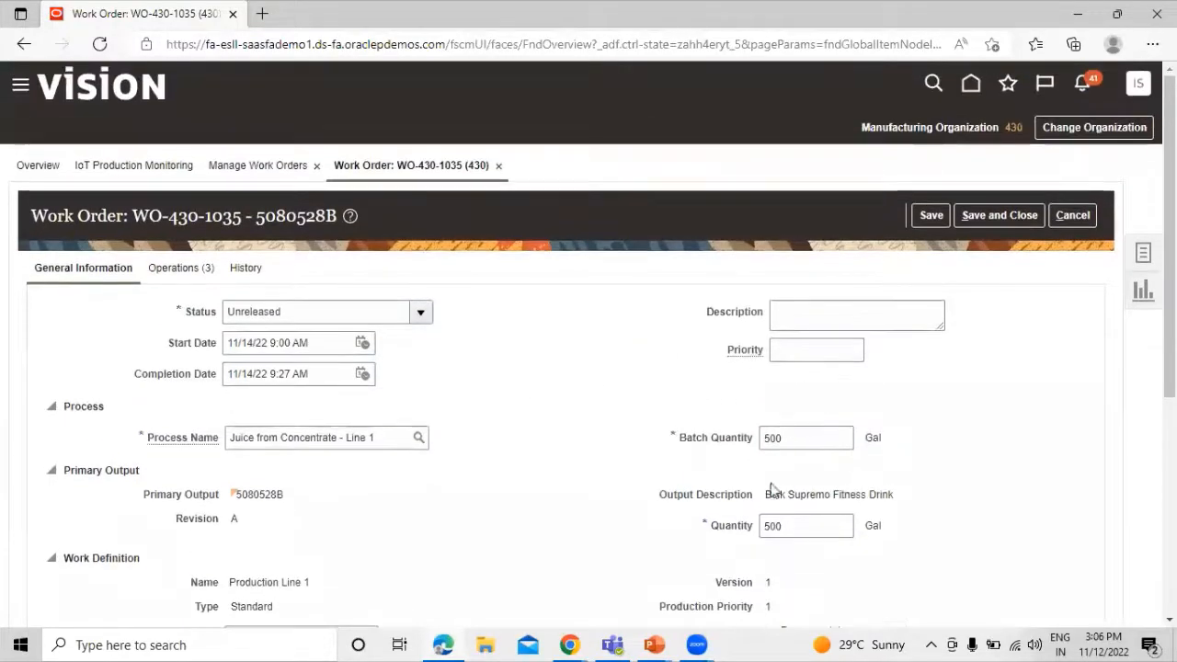
{"action": "scroll", "coordinate": [720, 468], "scroll_direction": "down", "scroll_amount": 1}
{"action": "scroll", "coordinate": [901, 481], "scroll_direction": "down", "scroll_amount": 2}
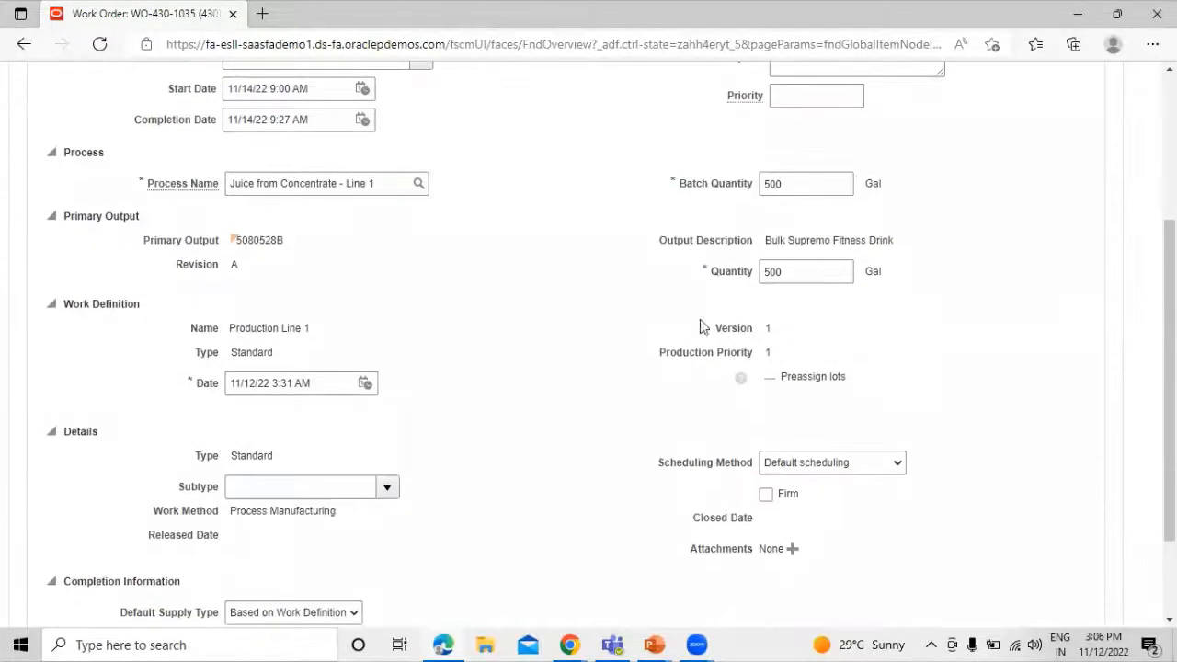
{"action": "scroll", "coordinate": [552, 342], "scroll_direction": "up", "scroll_amount": 3}
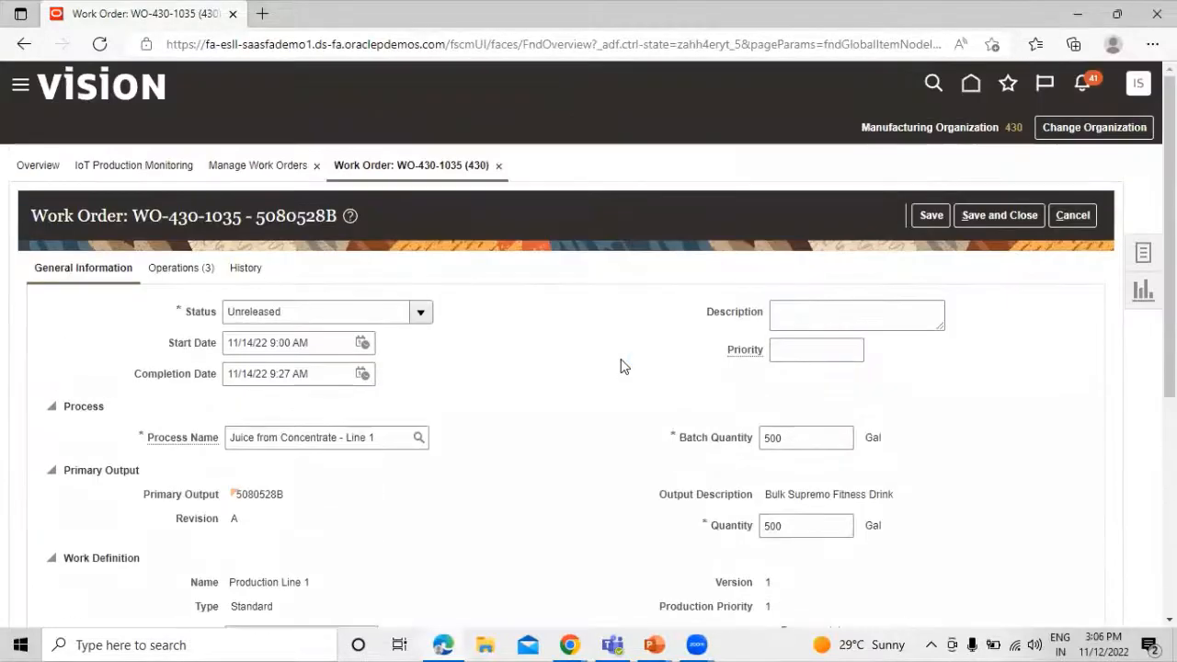
{"action": "left_click", "coordinate": [997, 216]}
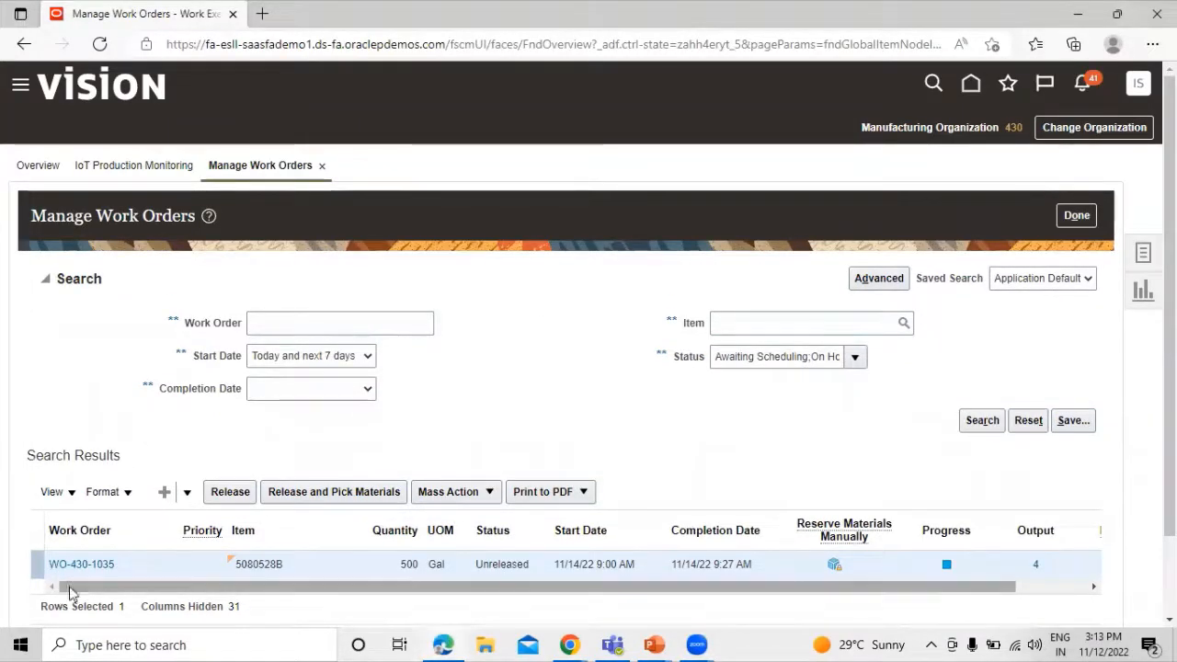
Reopen the saved work order, check the Reconstitute operation's items, and close them without changes
{"action": "left_click", "coordinate": [84, 564]}
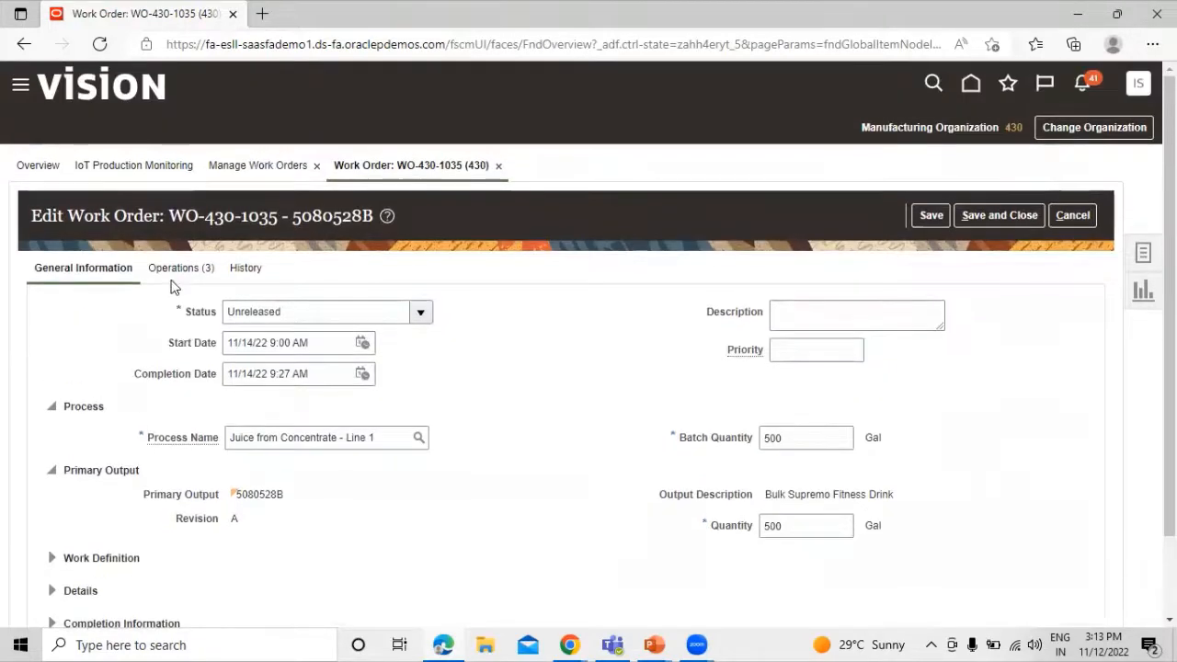
{"action": "left_click", "coordinate": [171, 276]}
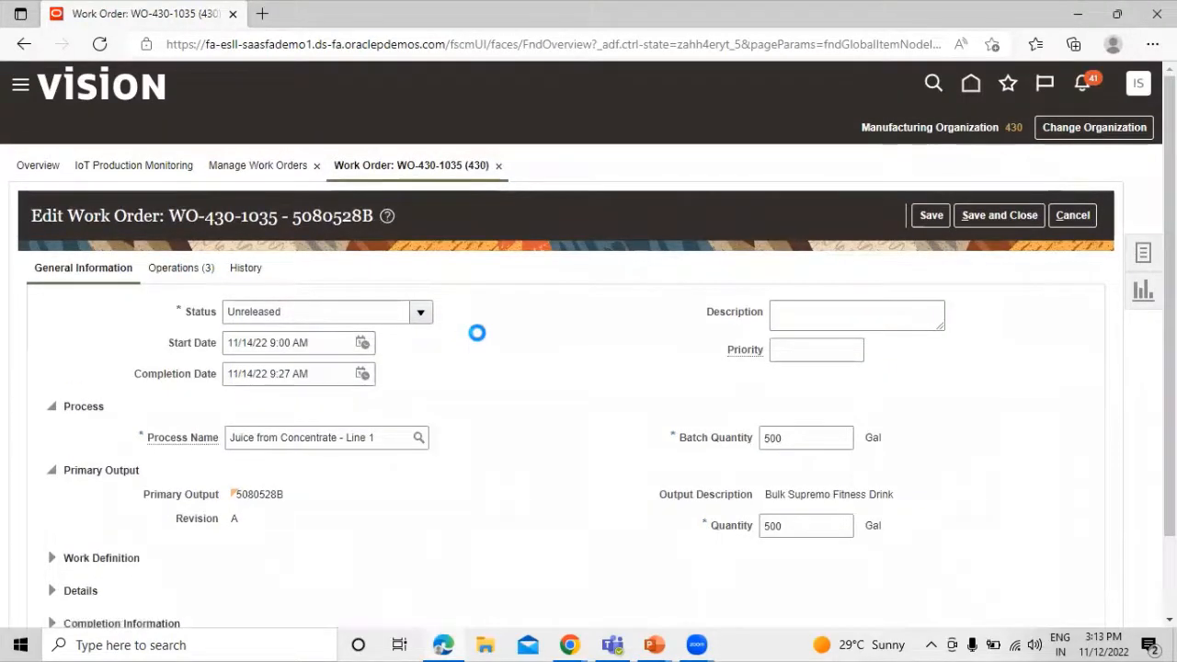
{"action": "left_click", "coordinate": [315, 349]}
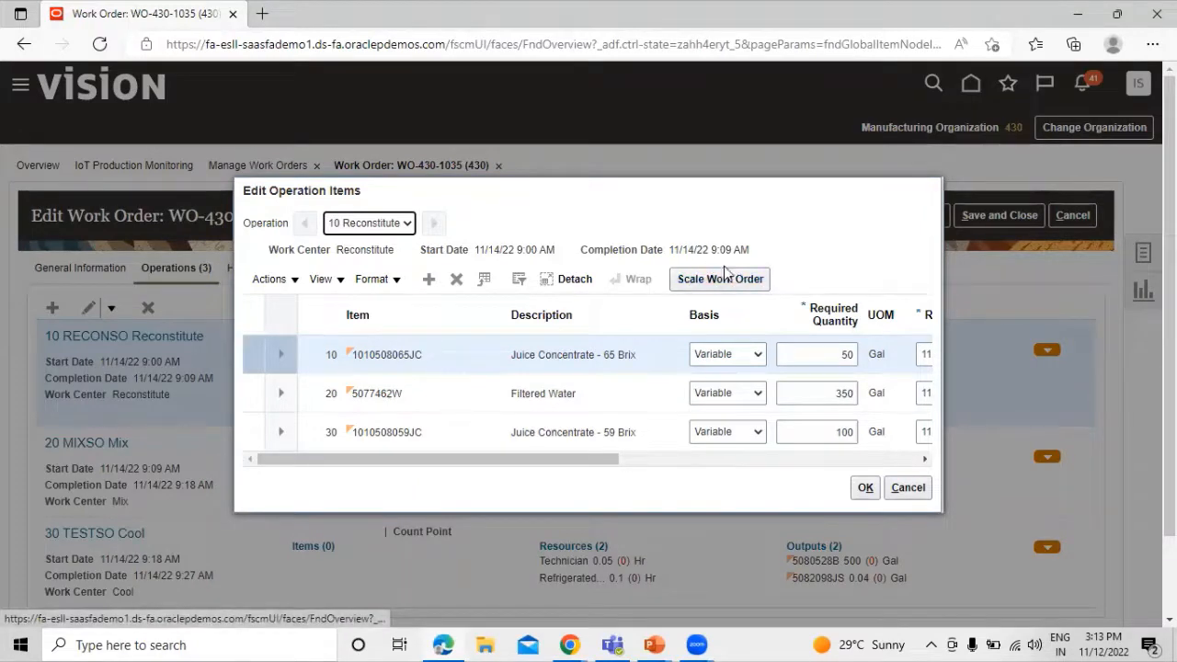
{"action": "left_click", "coordinate": [909, 487]}
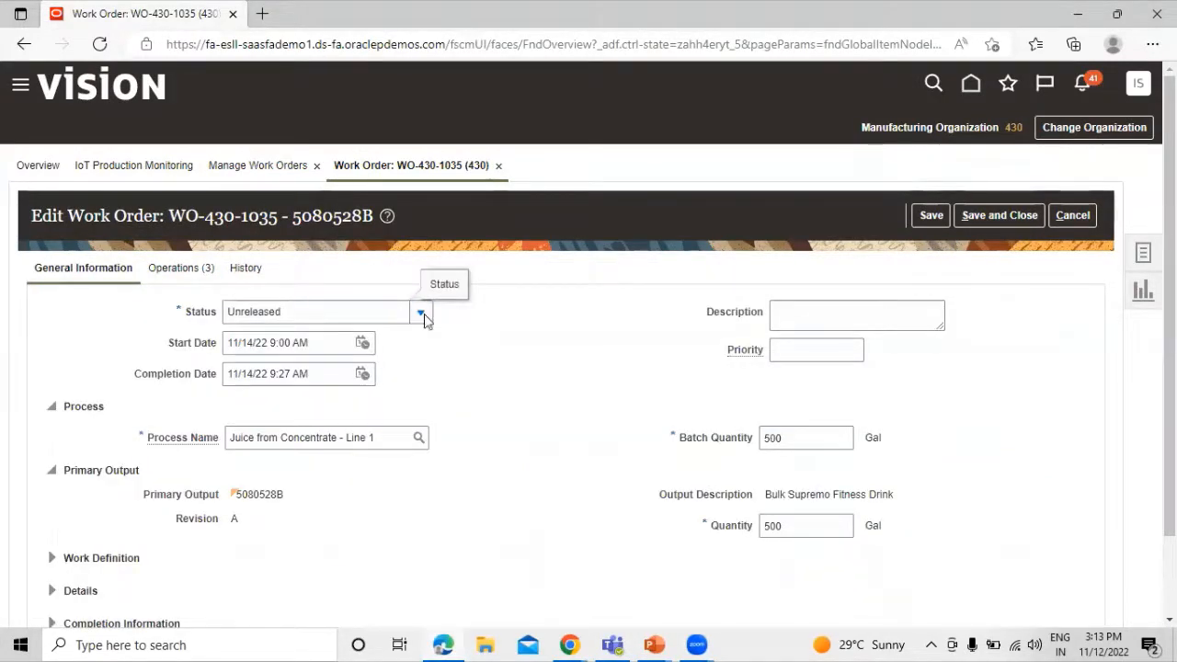
Set the work order's status to Released, save the change, and check the status history
{"action": "left_click", "coordinate": [423, 315]}
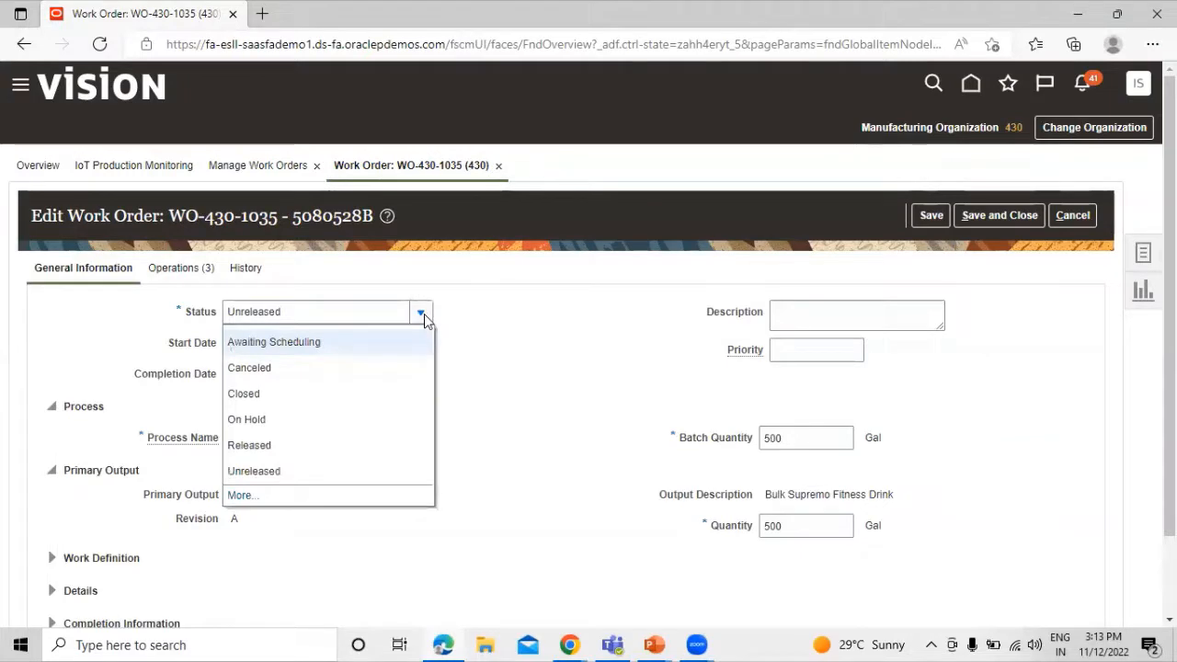
{"action": "left_click", "coordinate": [554, 333]}
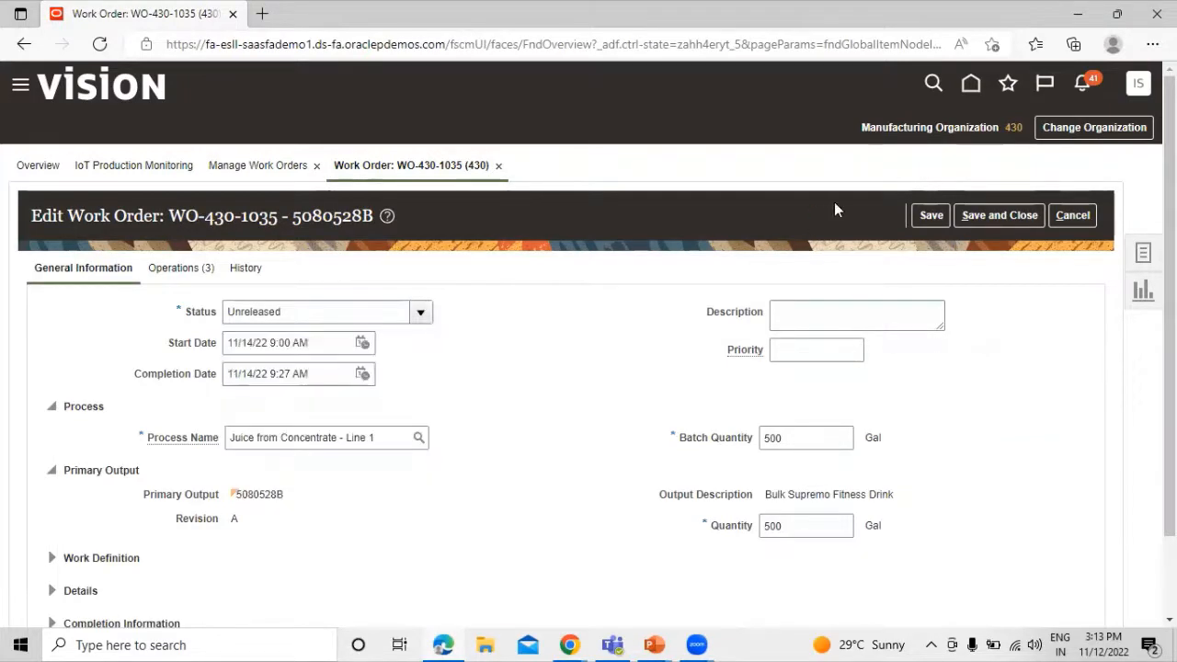
{"action": "left_click", "coordinate": [931, 215]}
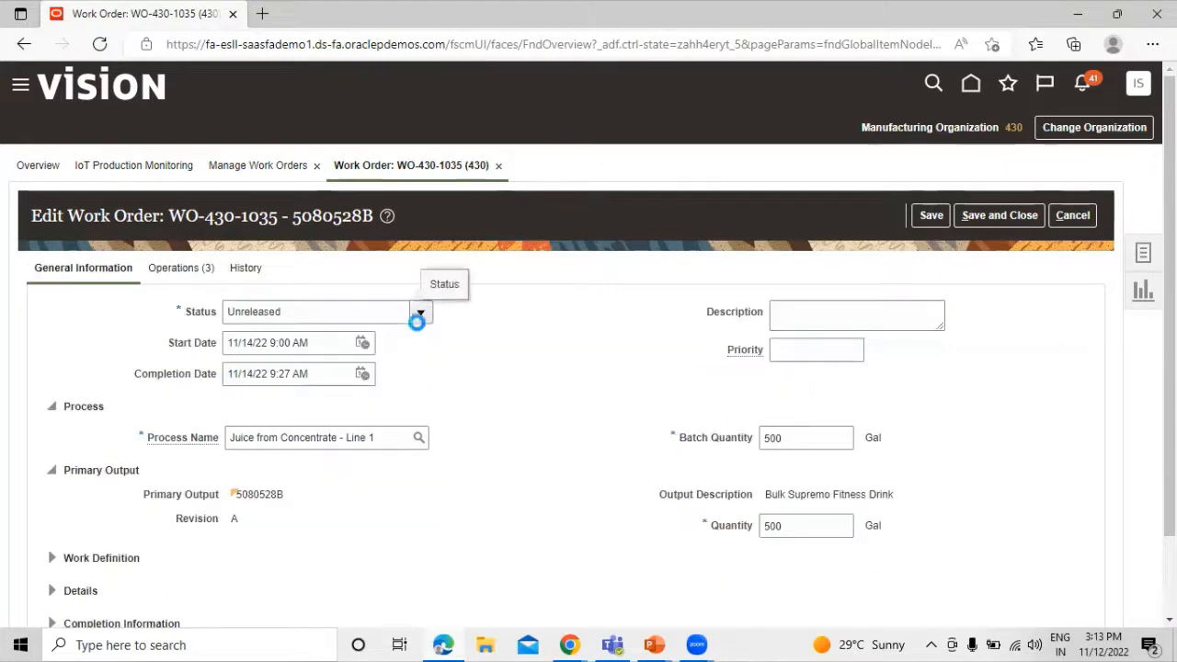
{"action": "left_click", "coordinate": [418, 315]}
{"action": "left_click", "coordinate": [344, 445]}
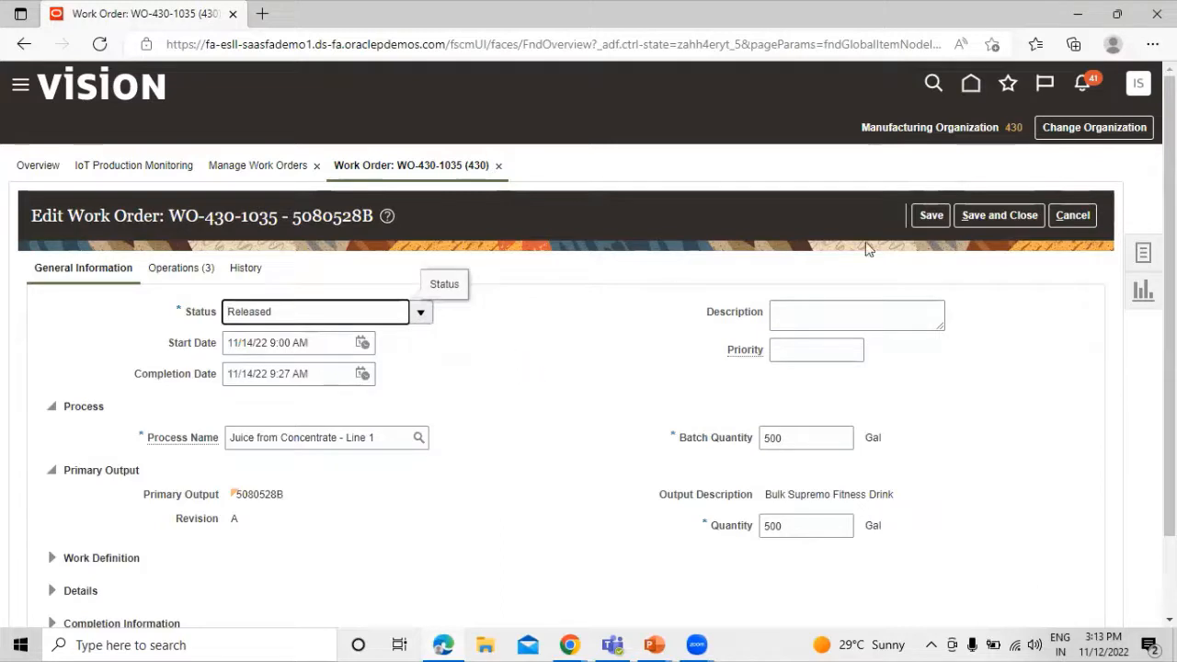
{"action": "left_click", "coordinate": [931, 215]}
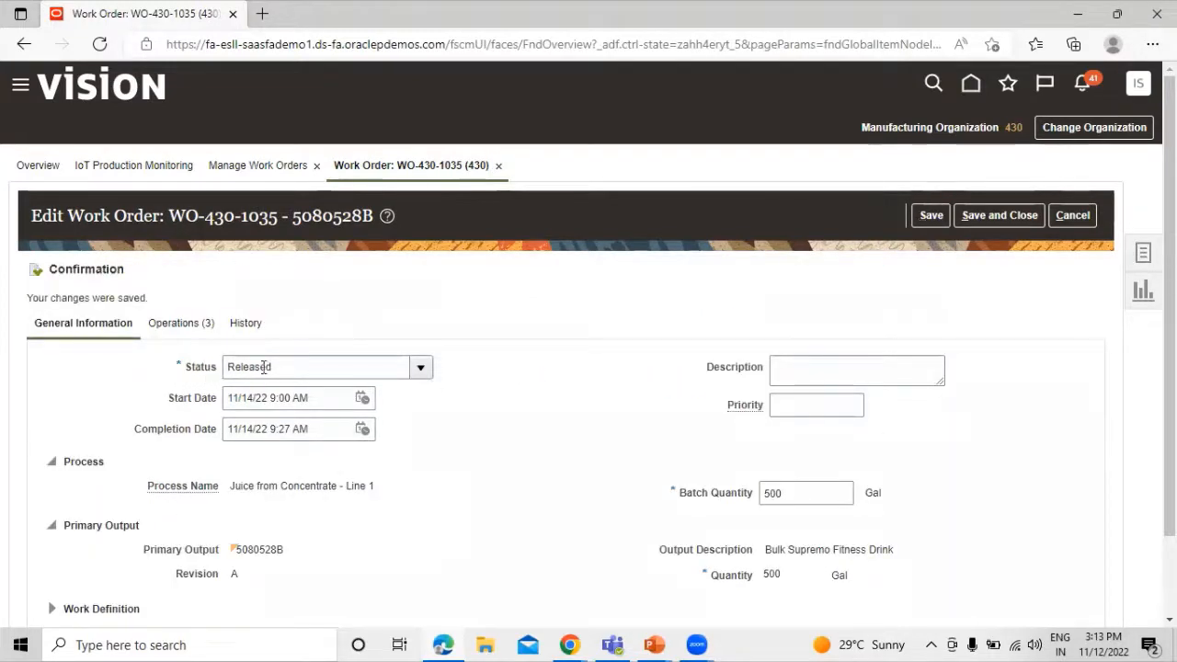
{"action": "left_click", "coordinate": [243, 321]}
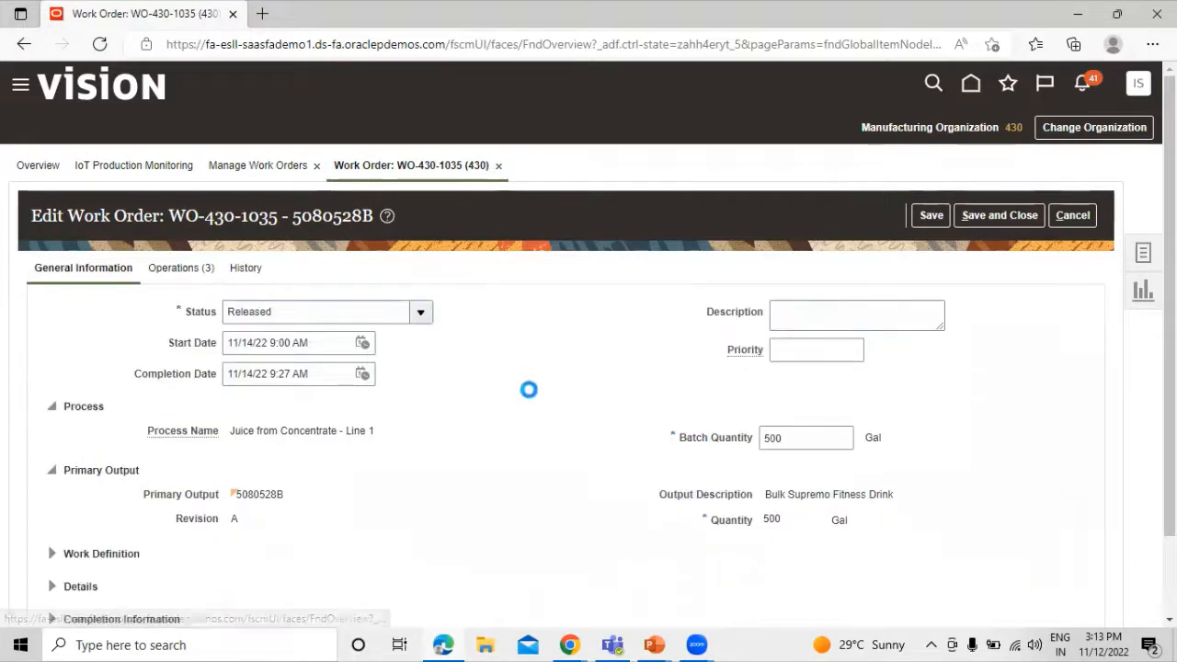
{"action": "scroll", "coordinate": [525, 395], "scroll_direction": "down", "scroll_amount": 2}
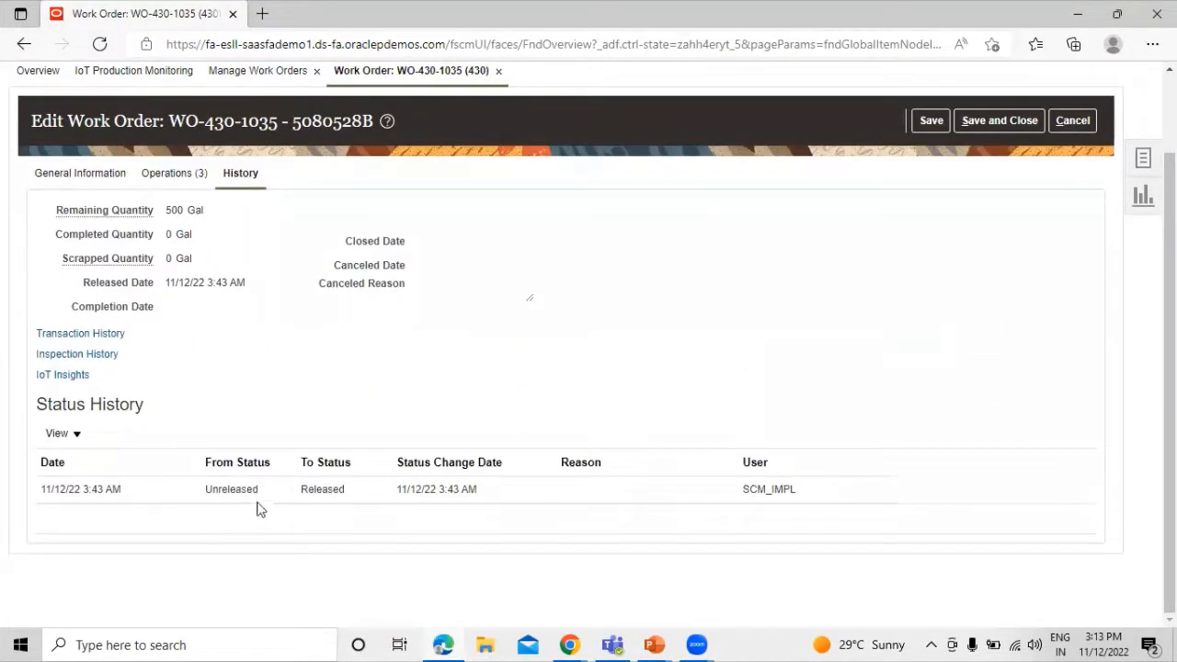
Check the Reconstitute operation's items without changing them, and save and close the work order
{"action": "left_click", "coordinate": [173, 175]}
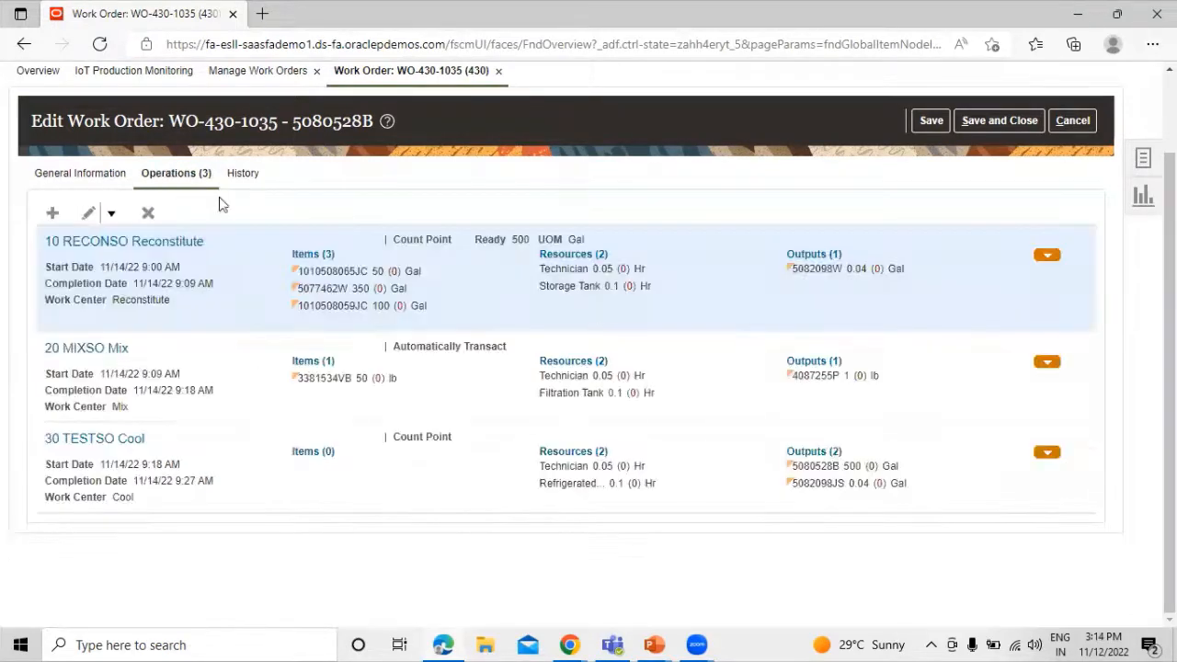
{"action": "left_click", "coordinate": [310, 260]}
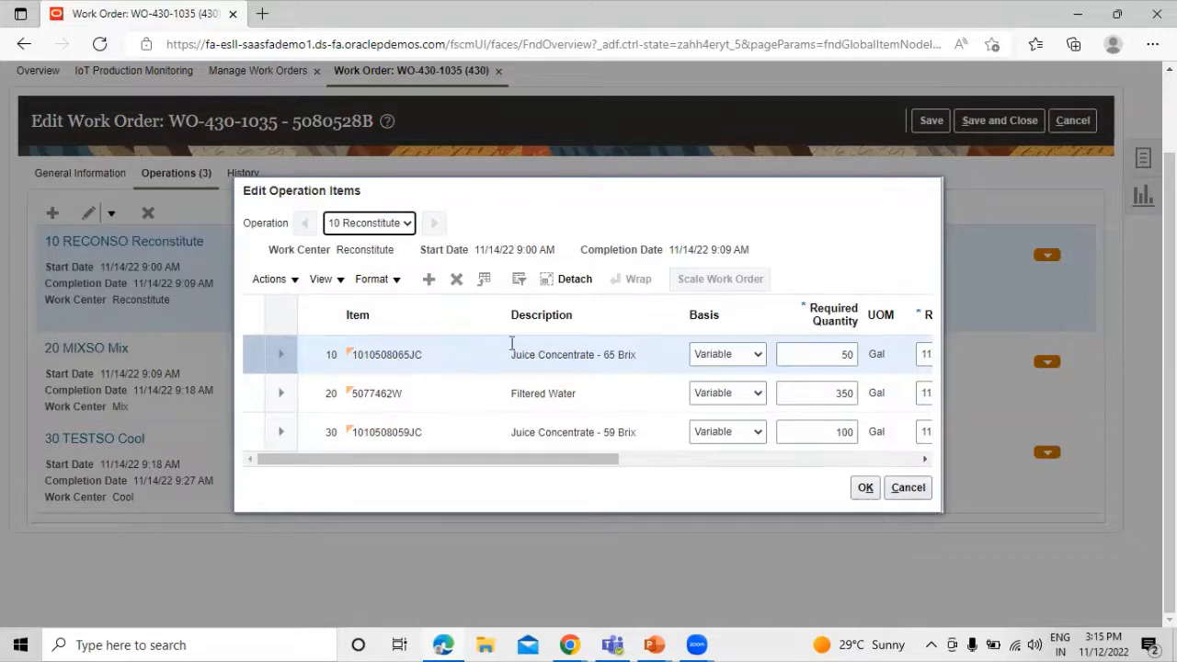
{"action": "left_click", "coordinate": [902, 489]}
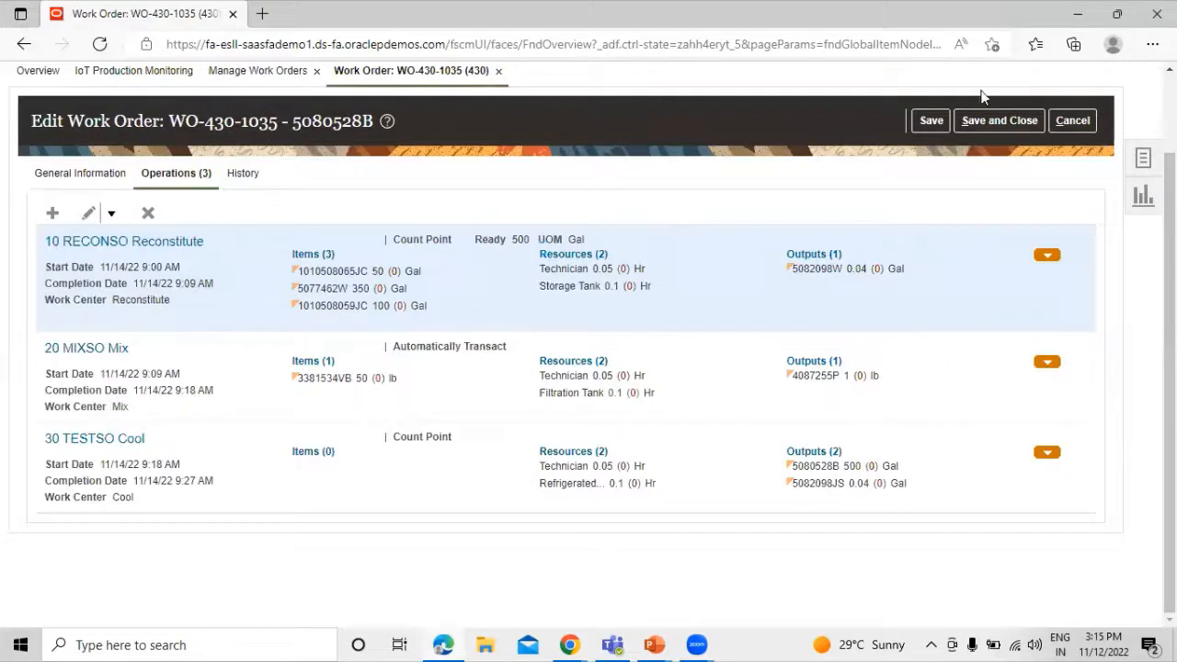
{"action": "left_click", "coordinate": [1011, 120]}
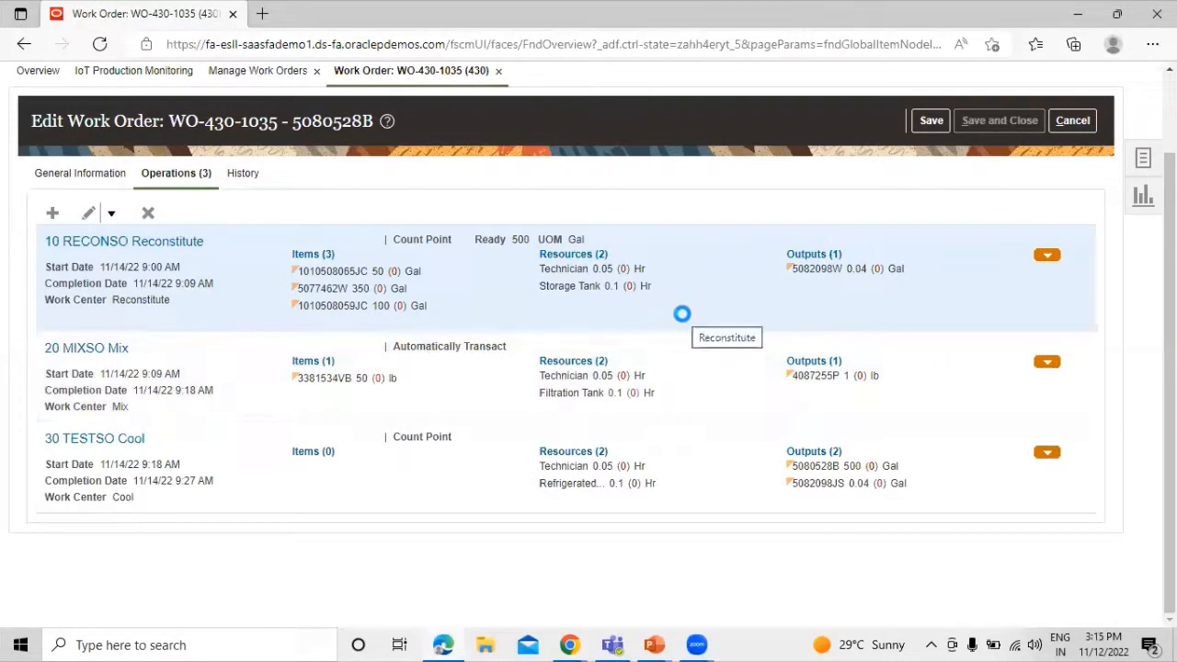